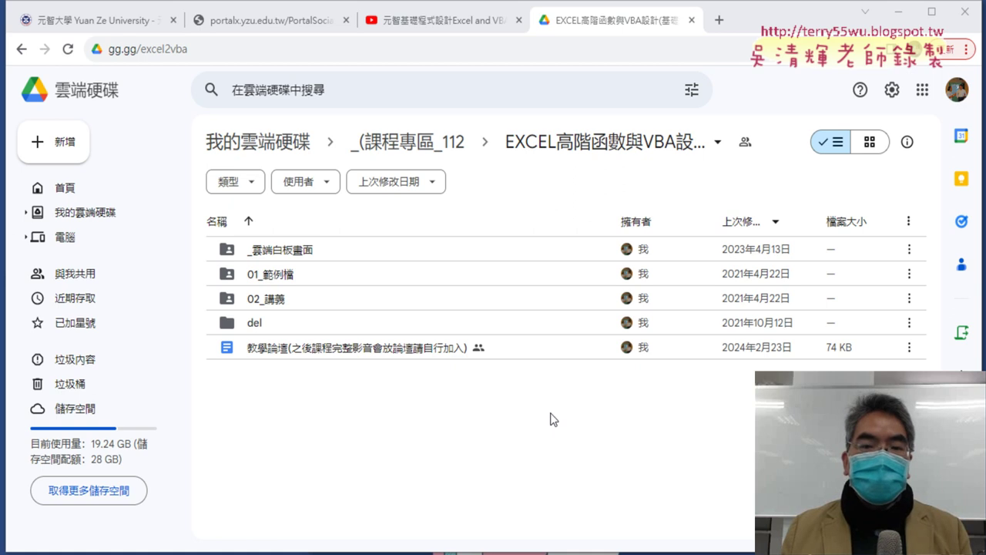
Open the 01_範例檔 folder and download the 範例檔.zip archive.
double_click(375, 275)
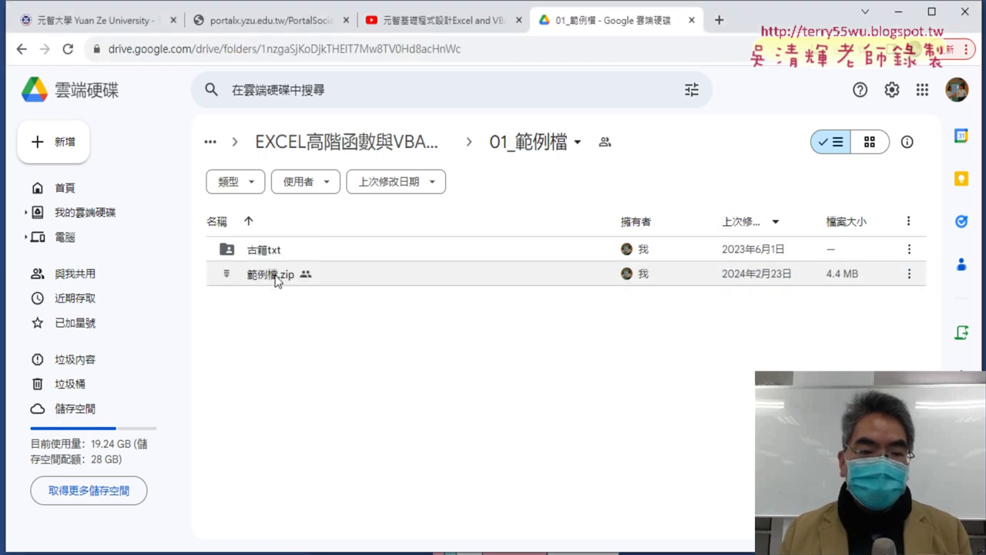
right_click(275, 275)
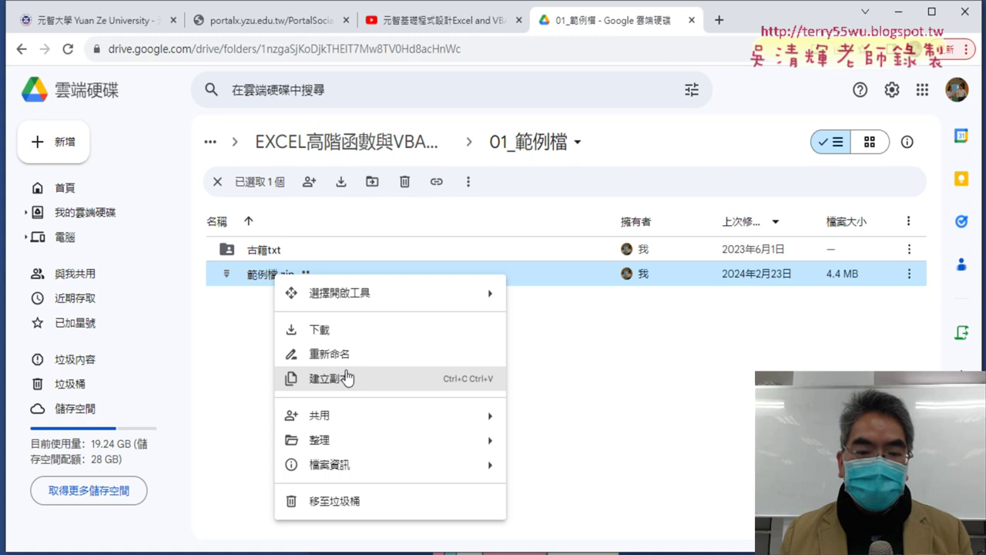
click(359, 335)
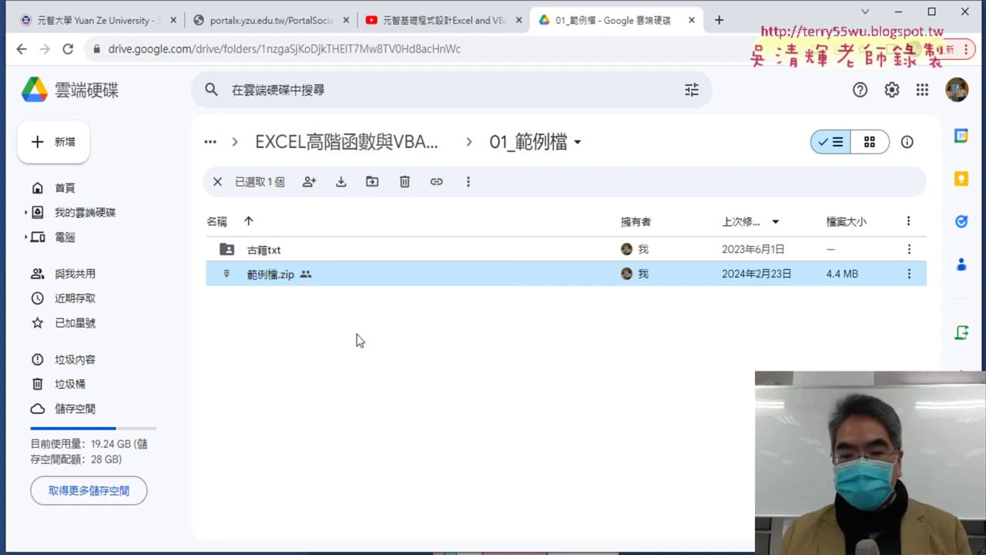
Hide the Edge window and show the downloaded 範例檔.zip in its Downloads folder.
right_click(261, 279)
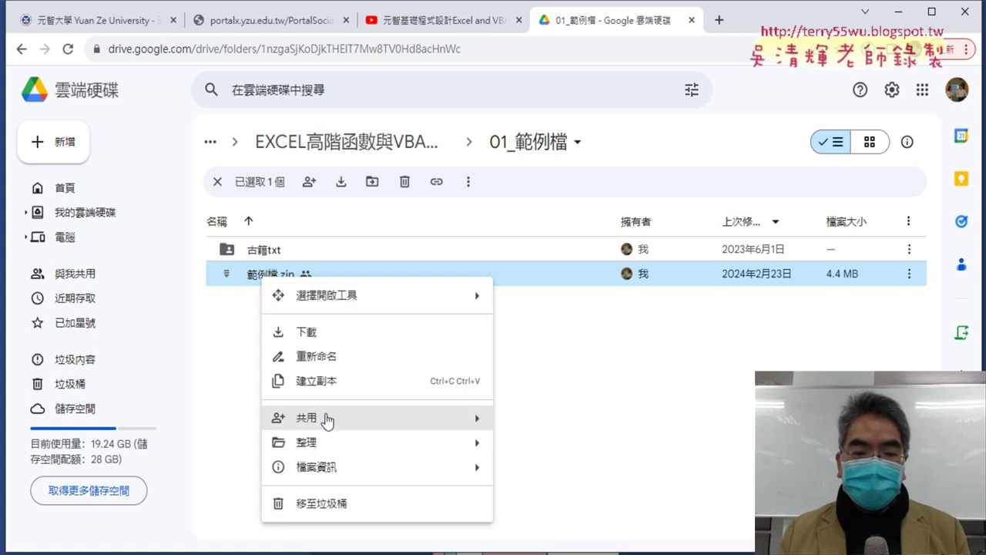
click(306, 331)
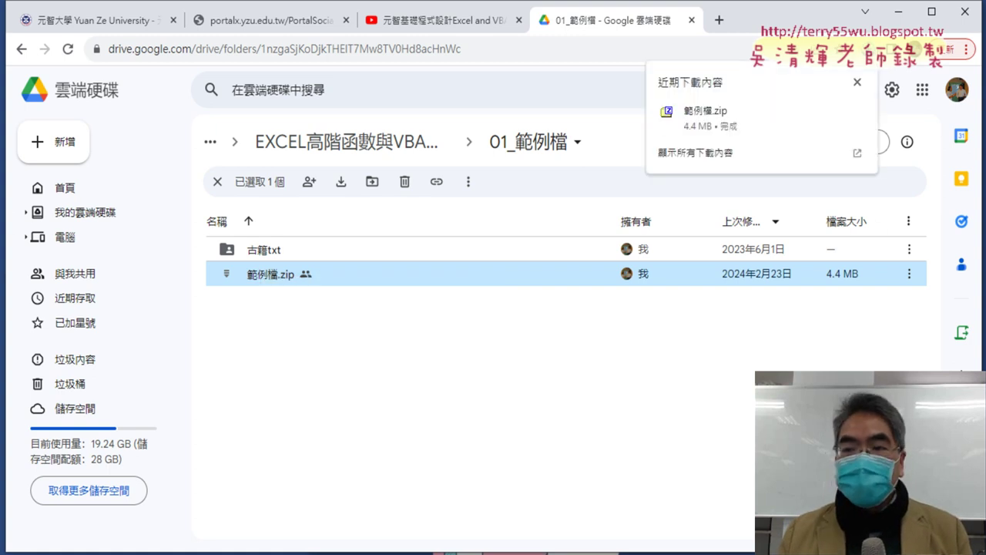
click(899, 12)
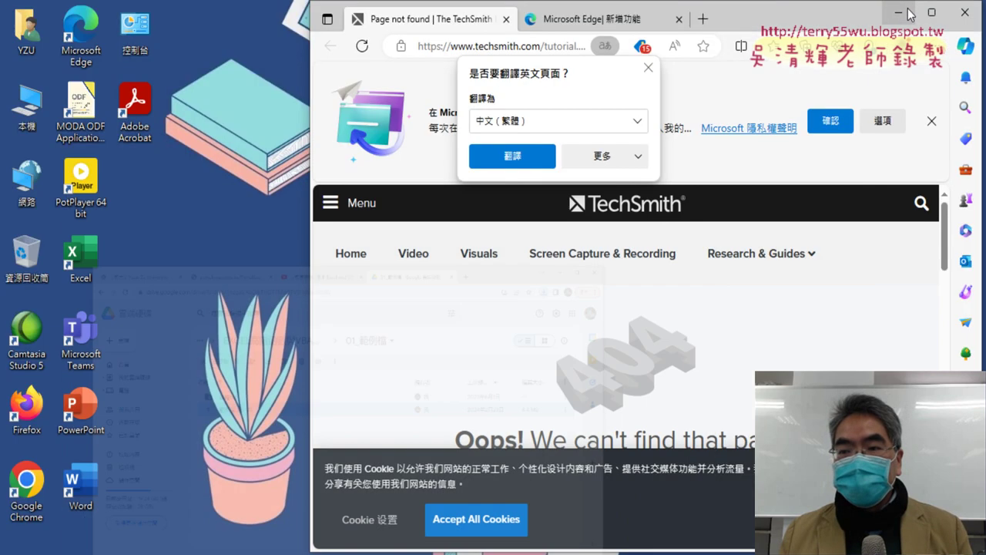
click(909, 13)
click(909, 13)
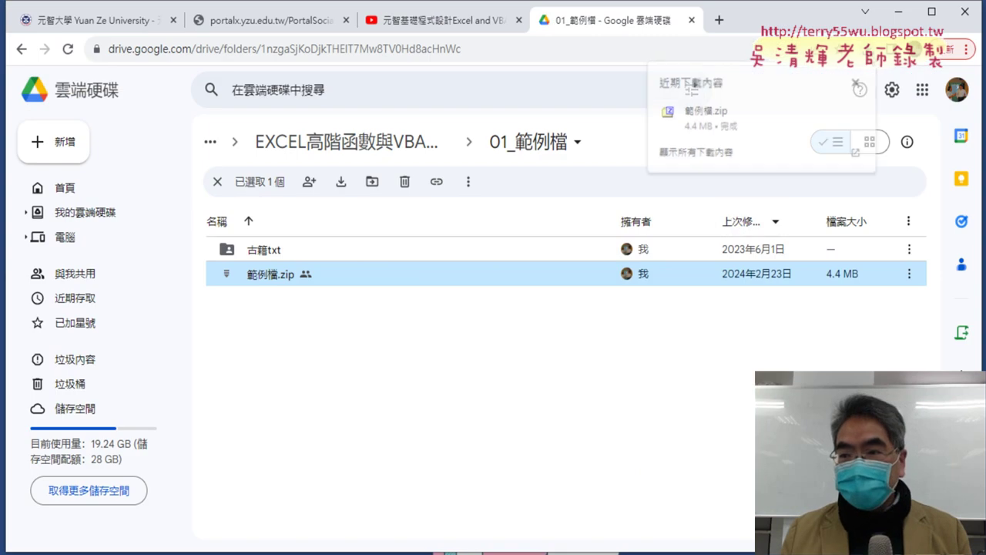
click(834, 113)
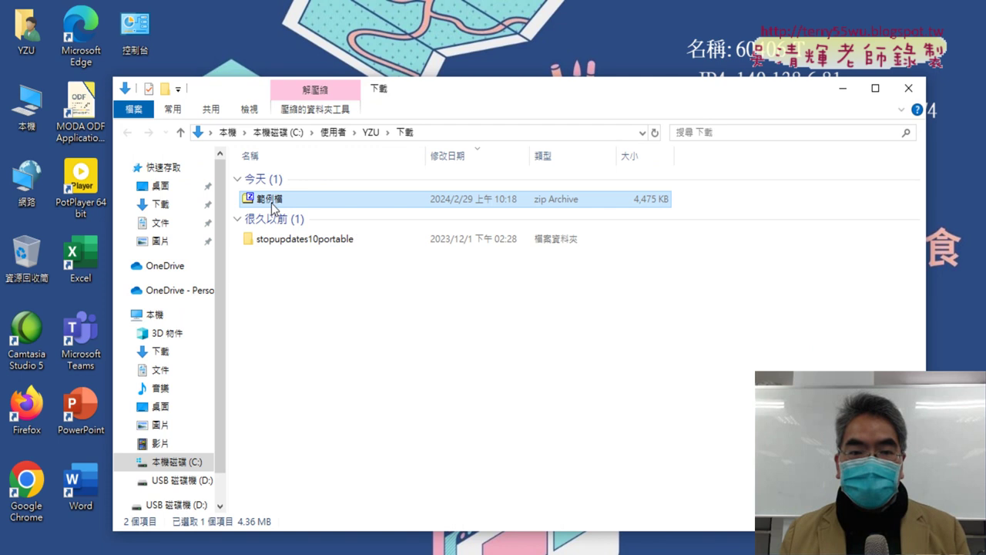
Extract 範例檔.zip here with 7-Zip and open the extracted 範例檔 folder.
drag(427, 86, 542, 61)
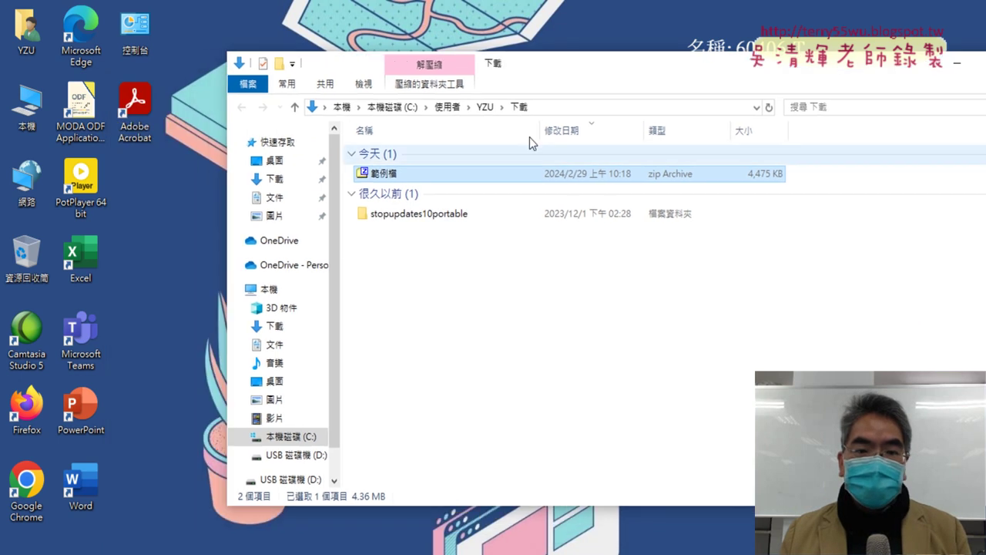
drag(393, 175, 176, 175)
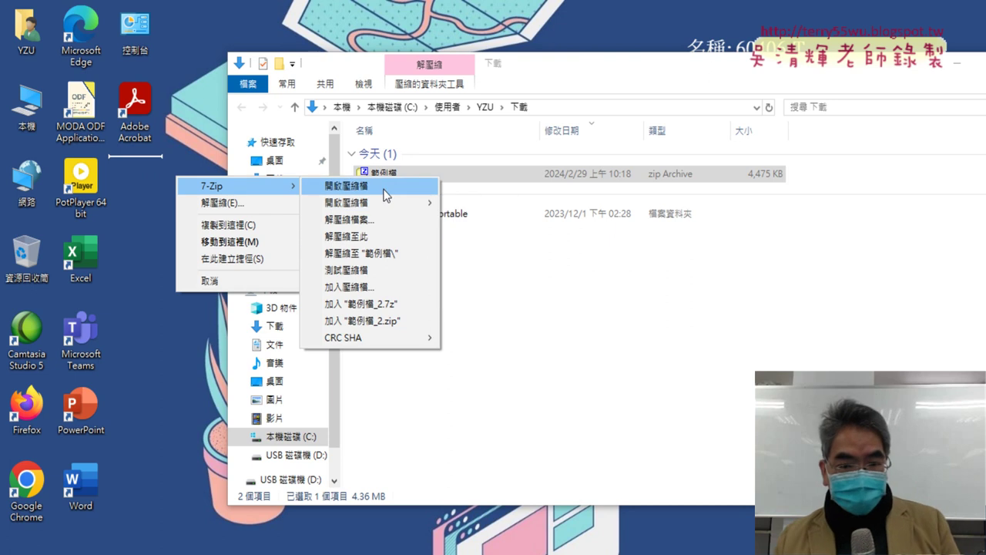
click(387, 245)
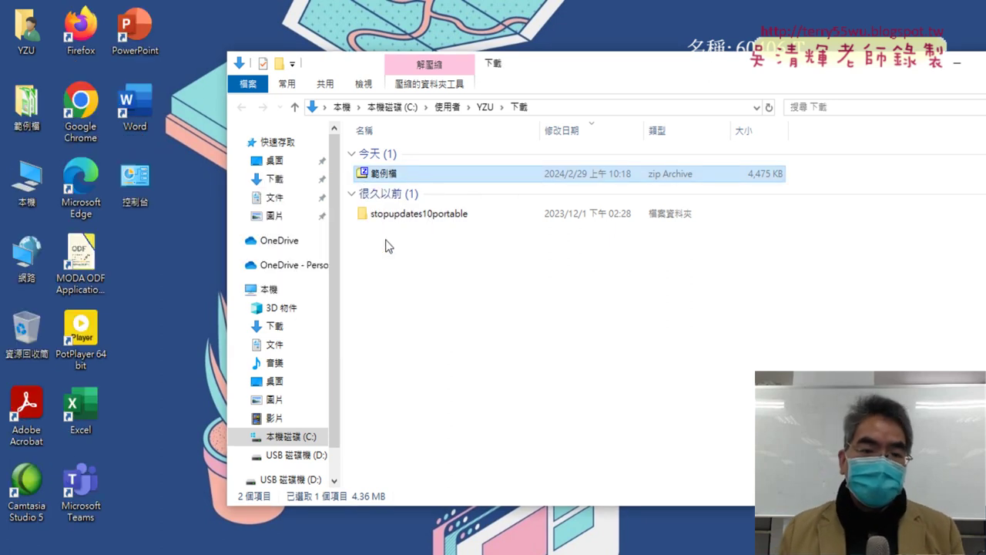
right_click(421, 177)
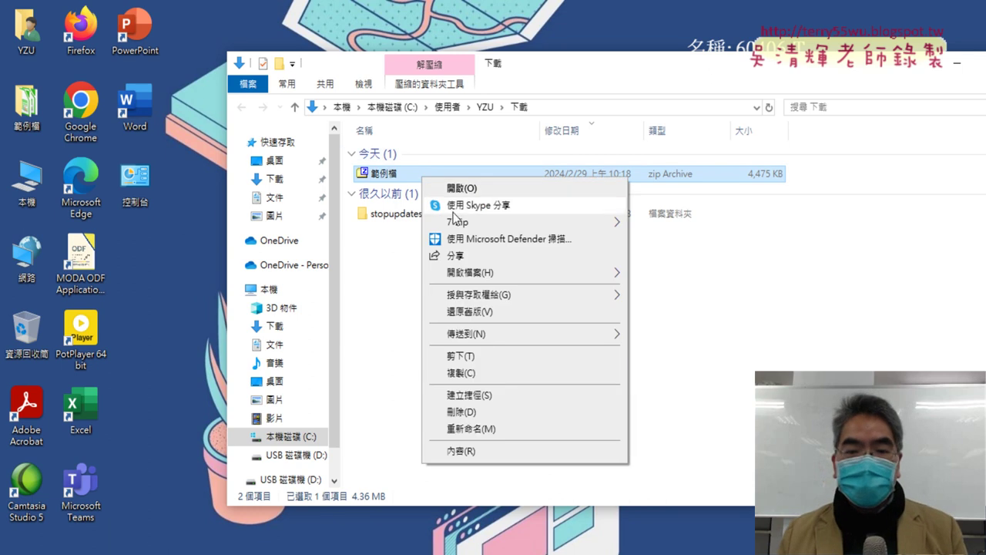
mouse_move(524, 221)
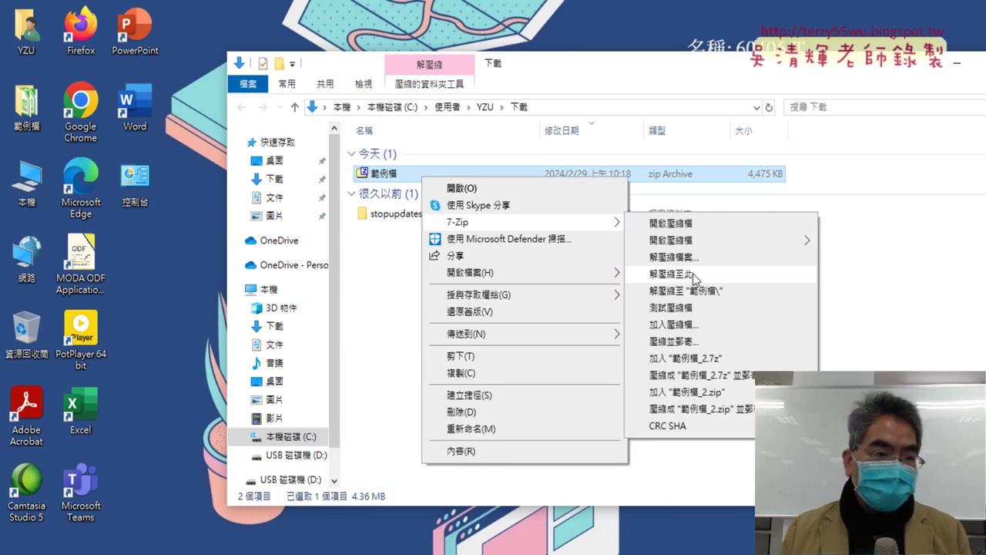
double_click(31, 111)
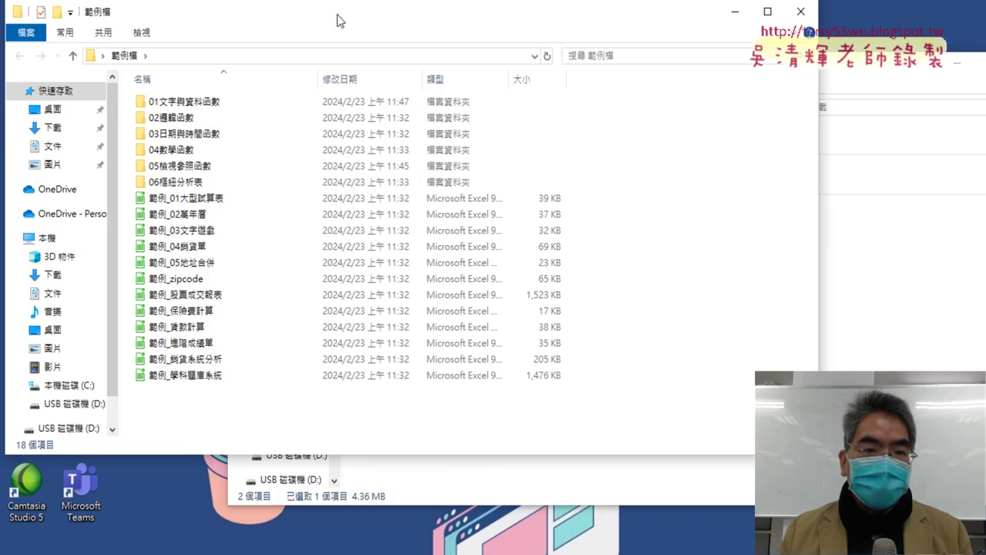
Open the 01文字與資料函數 folder and select the 範例_選課資料 workbook.
double_click(225, 142)
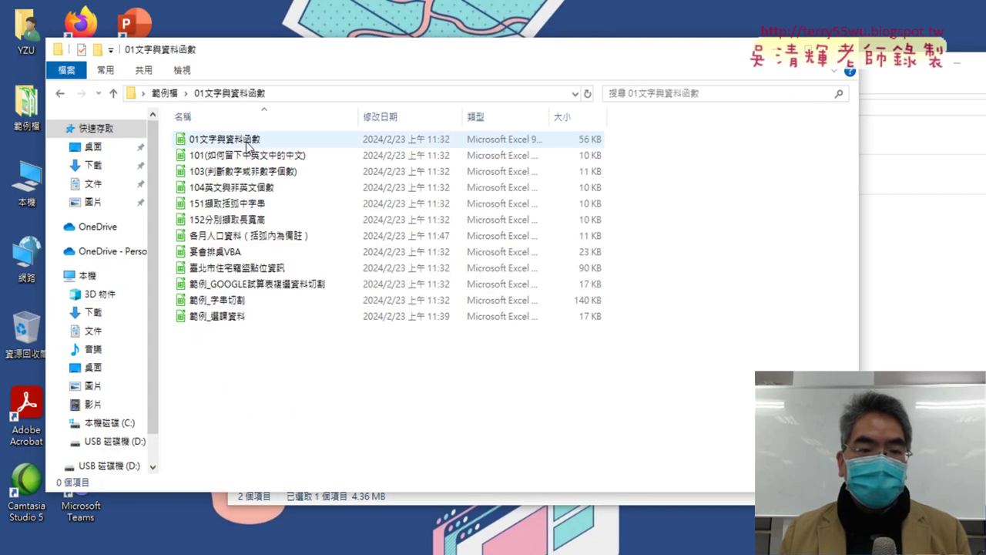
click(219, 319)
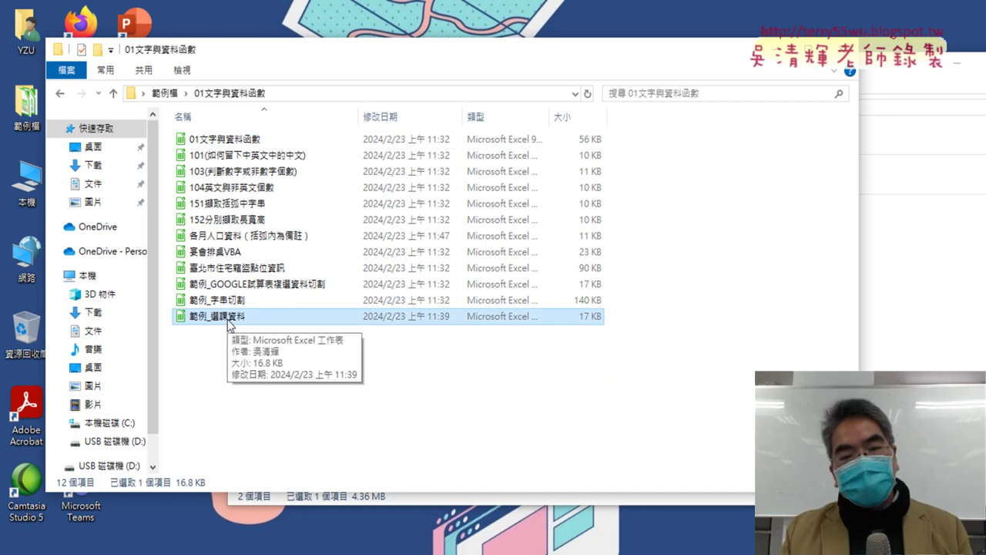
mouse_move(226, 320)
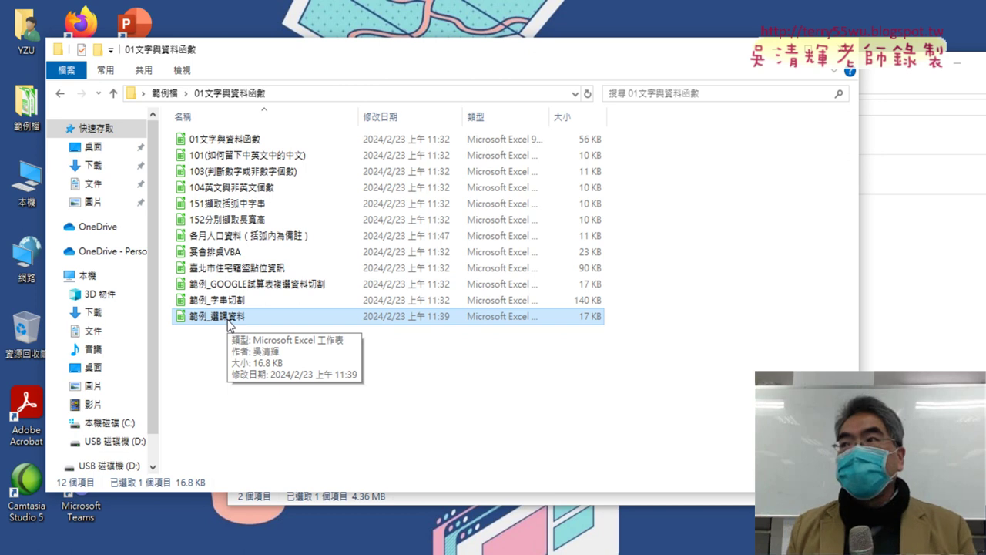
double_click(228, 322)
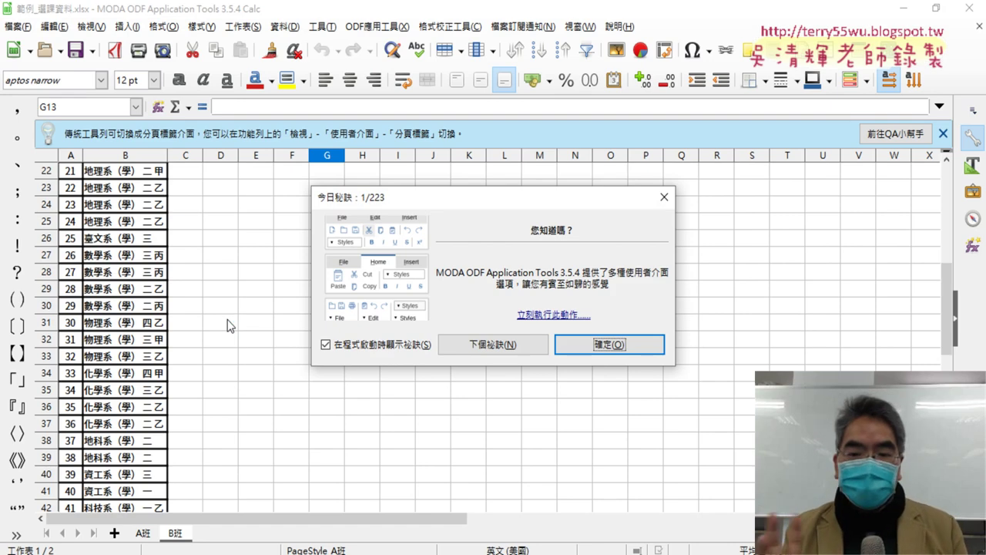
click(593, 345)
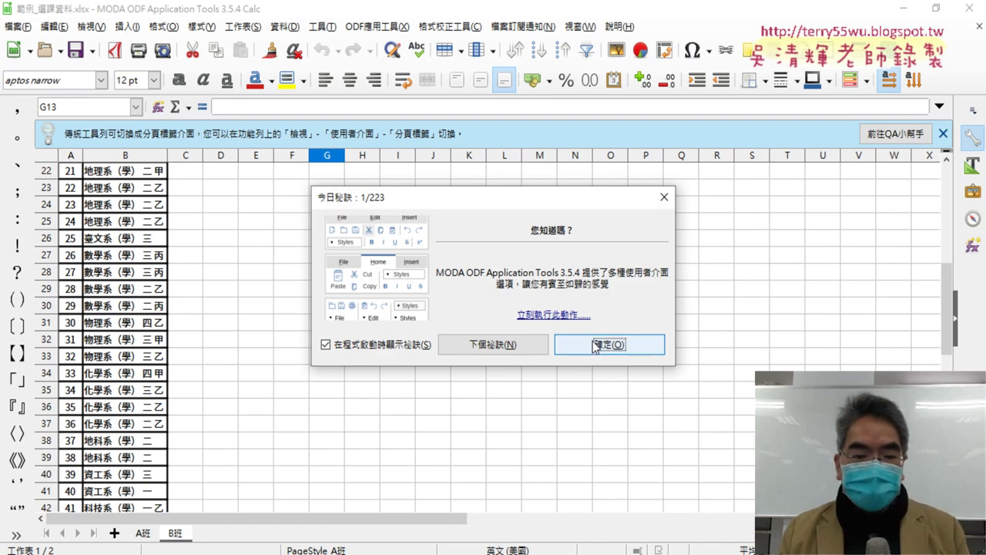
Close Calc and open 範例_選課資料 with Excel through the Open with menu.
click(972, 15)
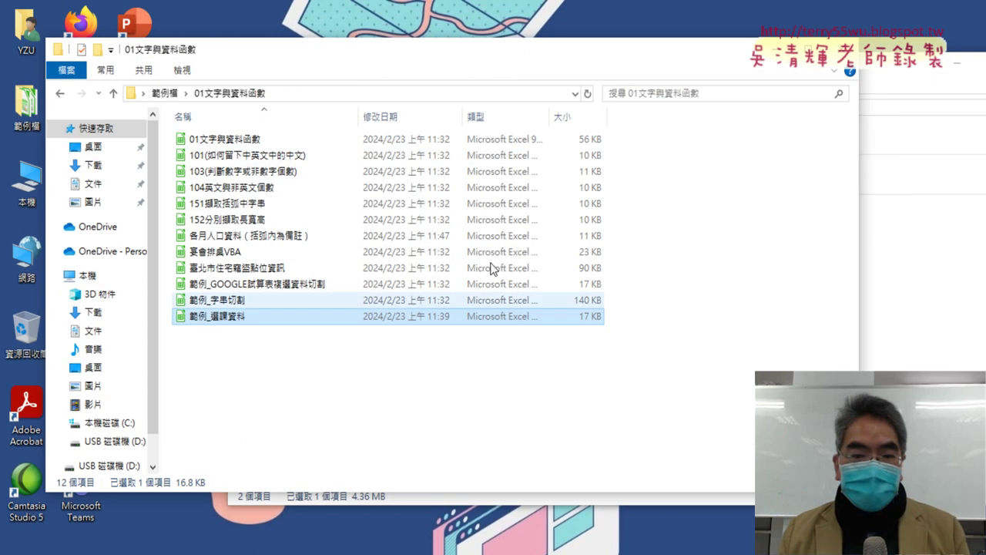
right_click(218, 318)
mouse_move(266, 366)
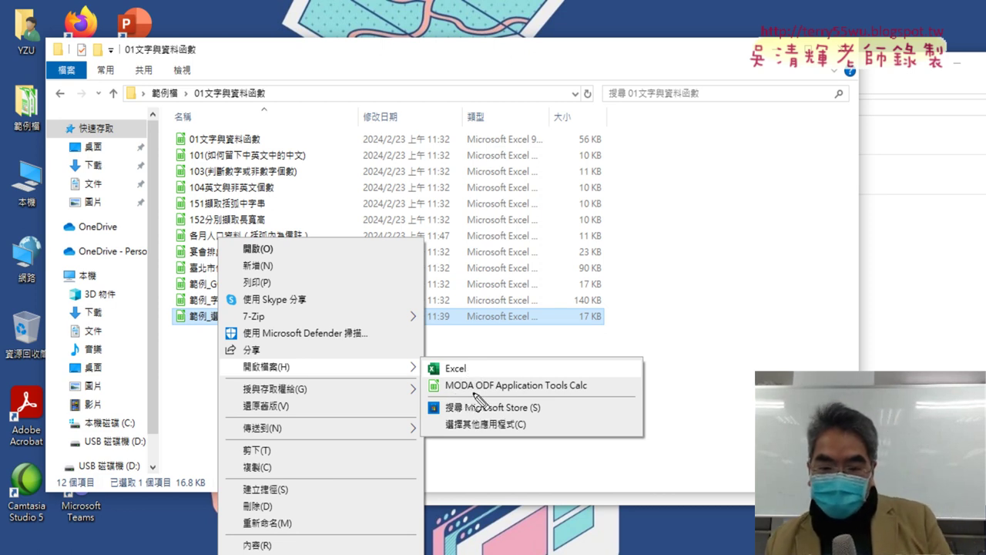
drag(466, 357, 478, 370)
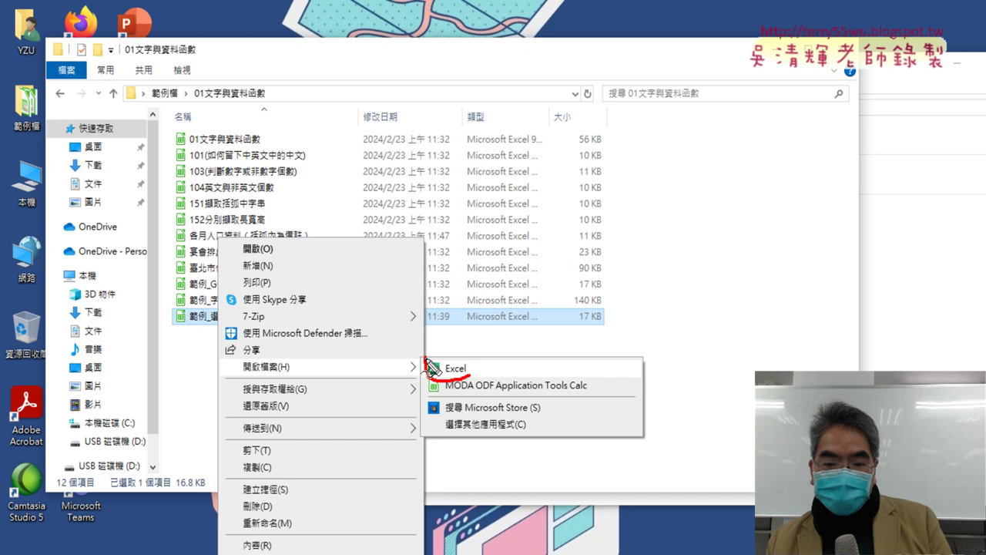
drag(299, 375, 301, 385)
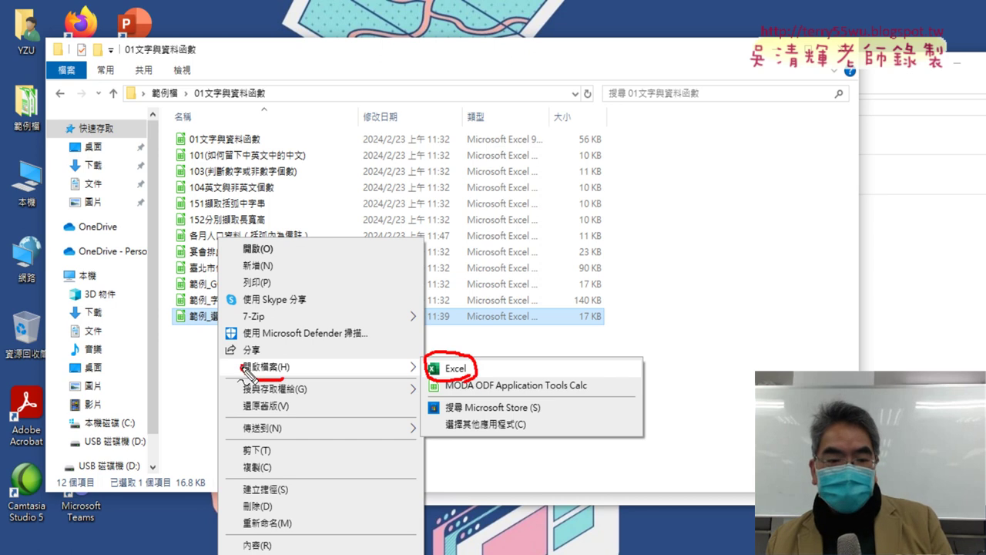
drag(220, 335, 228, 342)
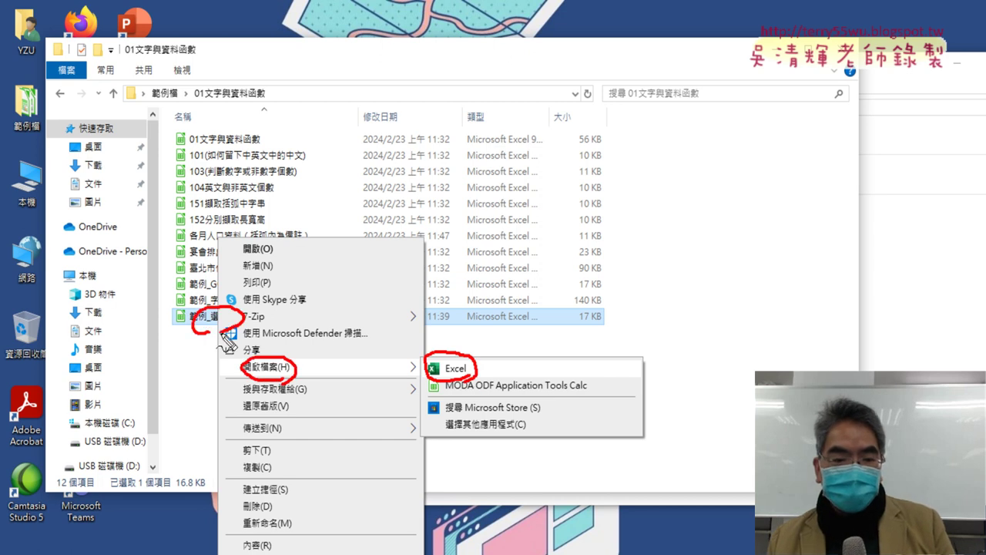
key(Escape)
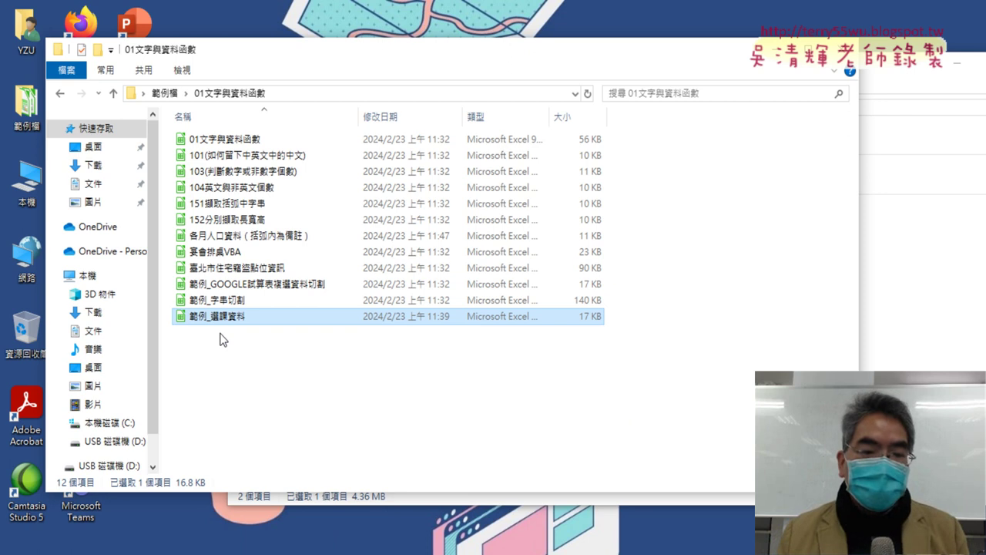
right_click(246, 317)
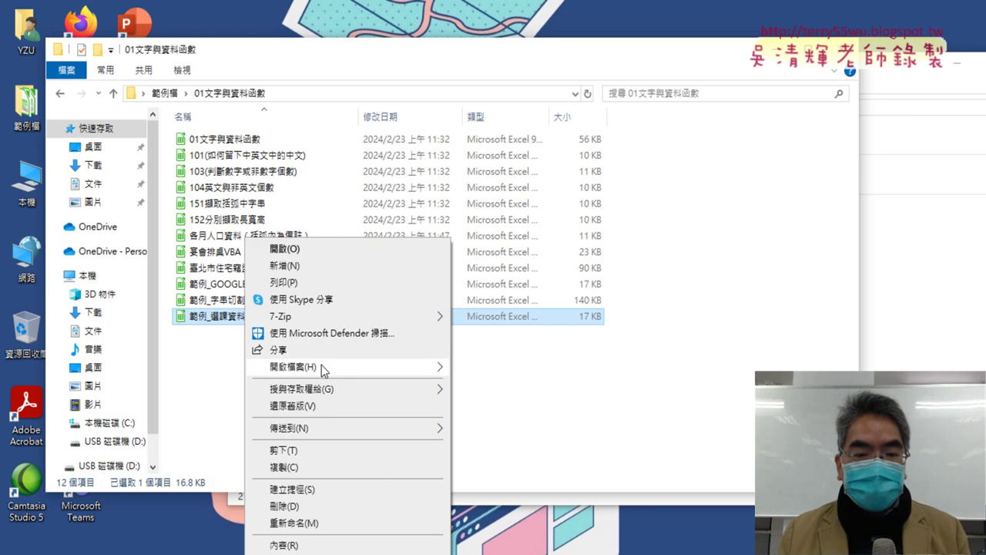
click(527, 369)
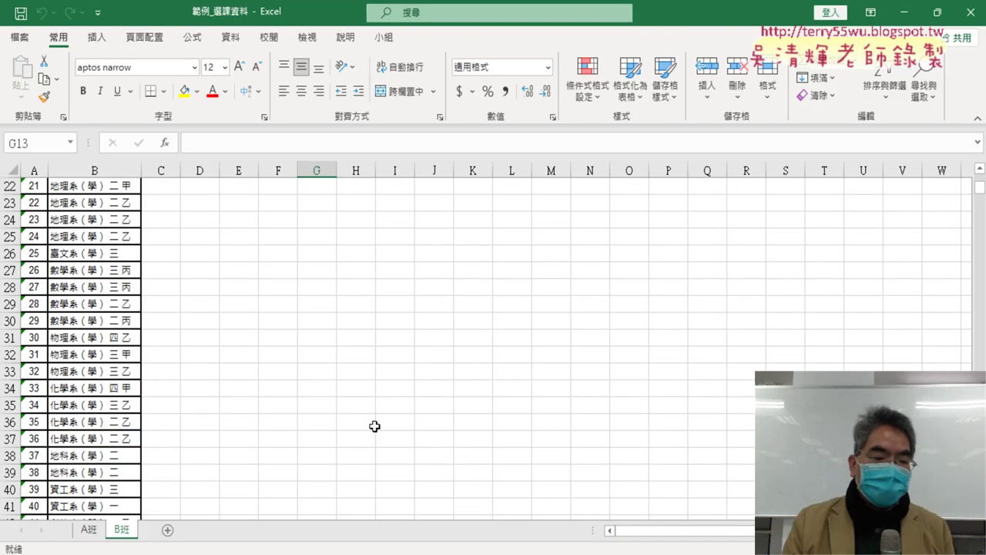
Switch to the A班 sheet, scroll to the top and inspect the 班級 entries in column B.
click(83, 530)
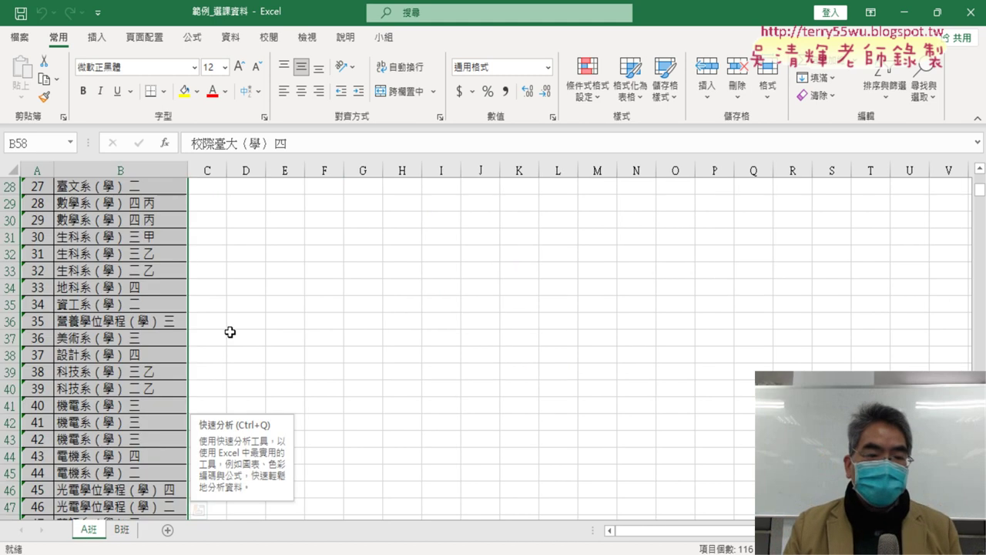
scroll(205, 277, up, 4)
scroll(204, 277, up, 5)
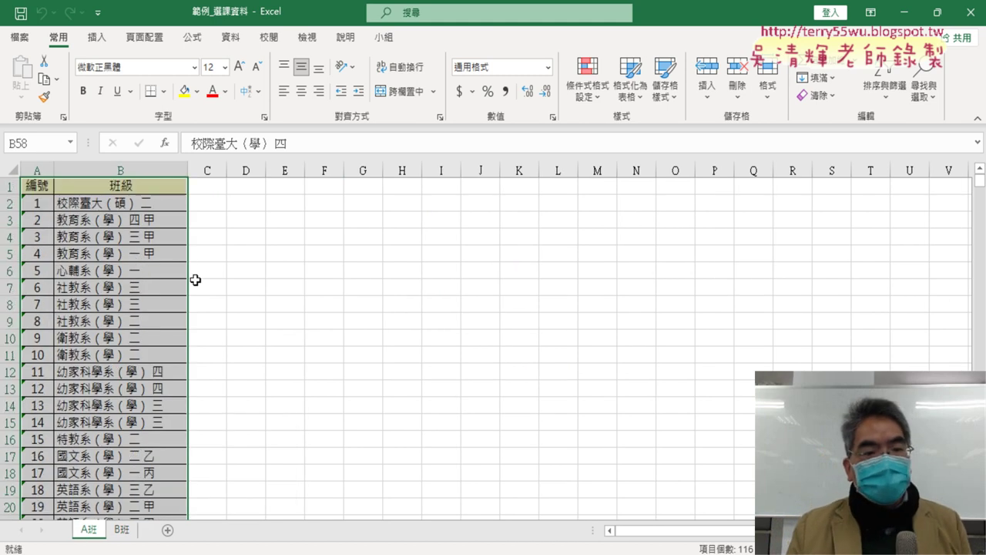
click(144, 171)
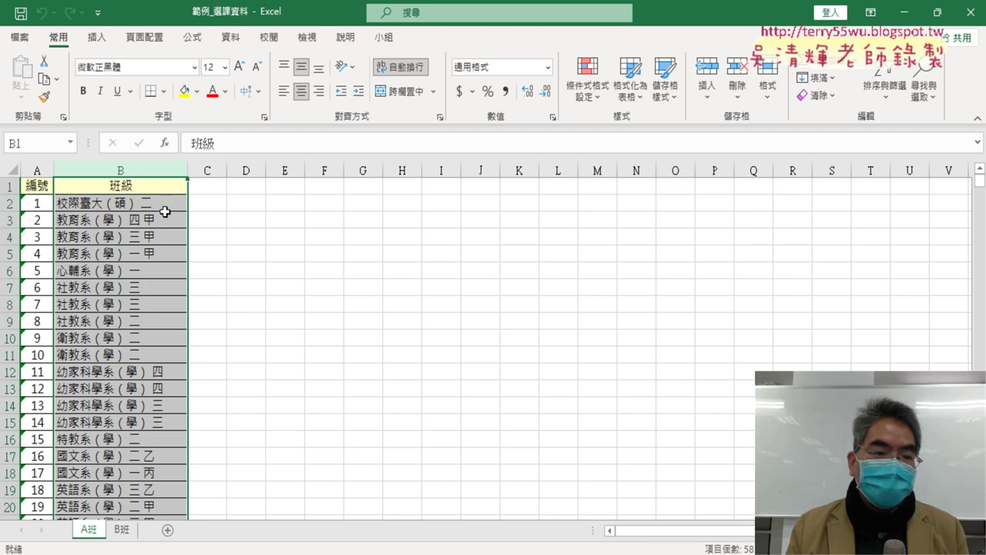
click(122, 188)
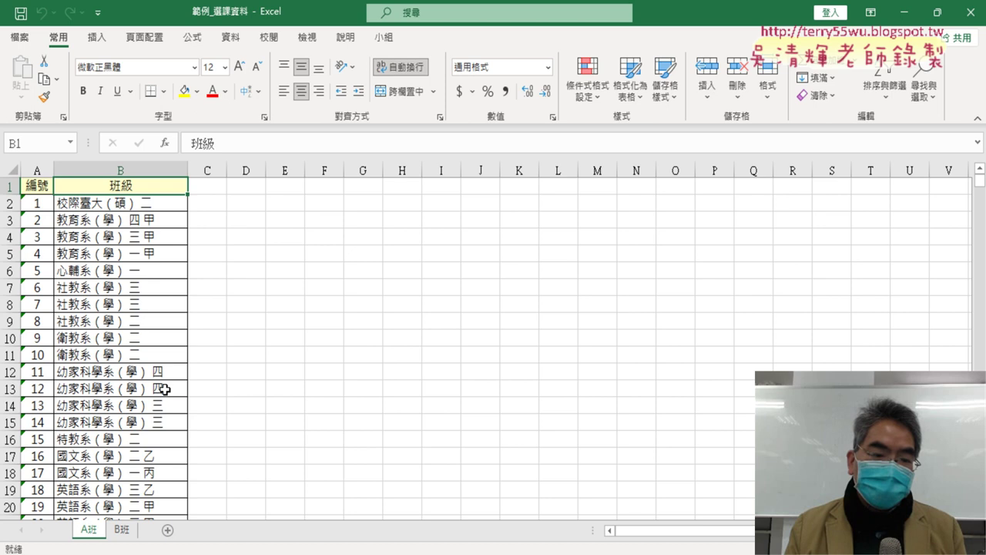
click(152, 222)
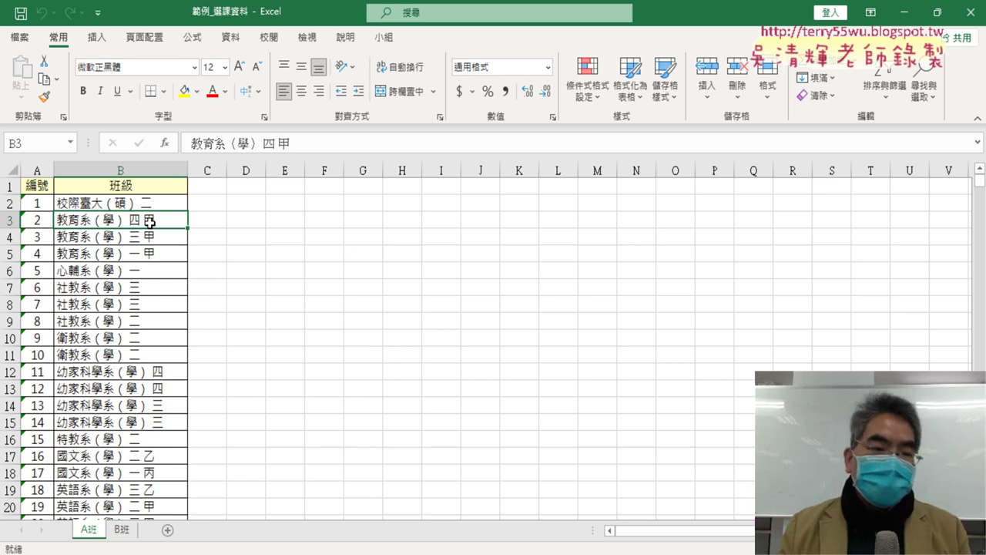
click(134, 167)
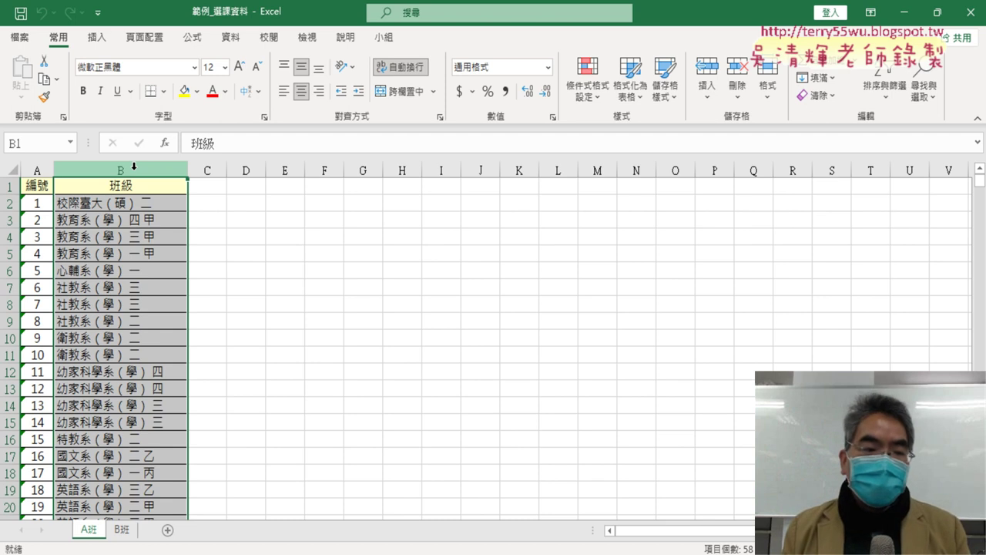
Widen column C next to 班級 and select C1 for a new heading.
click(64, 202)
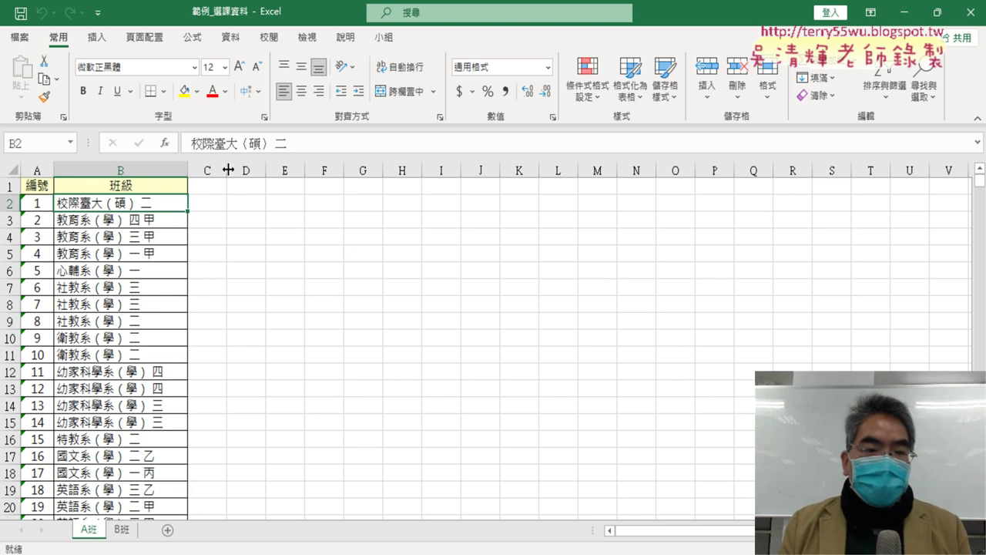
drag(228, 169, 239, 169)
click(129, 169)
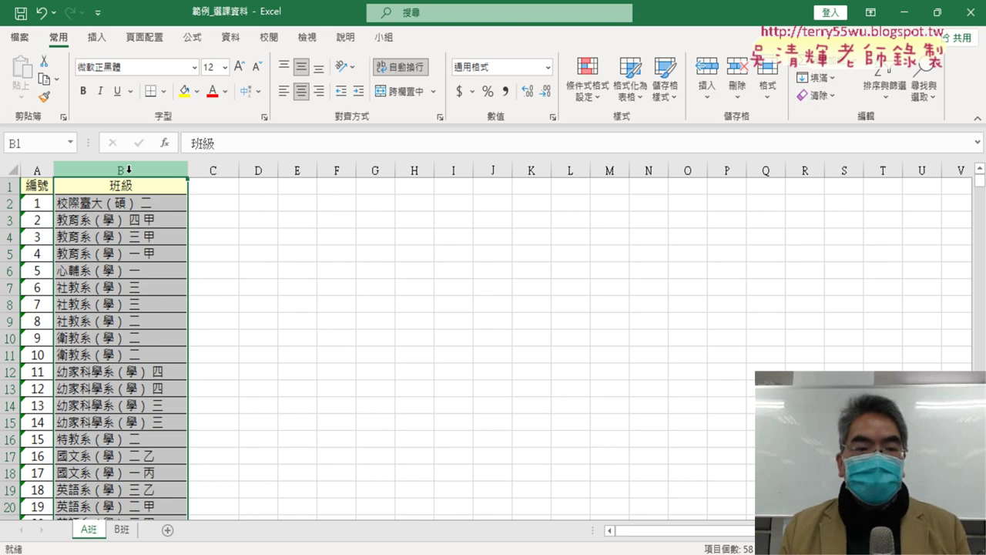
click(217, 186)
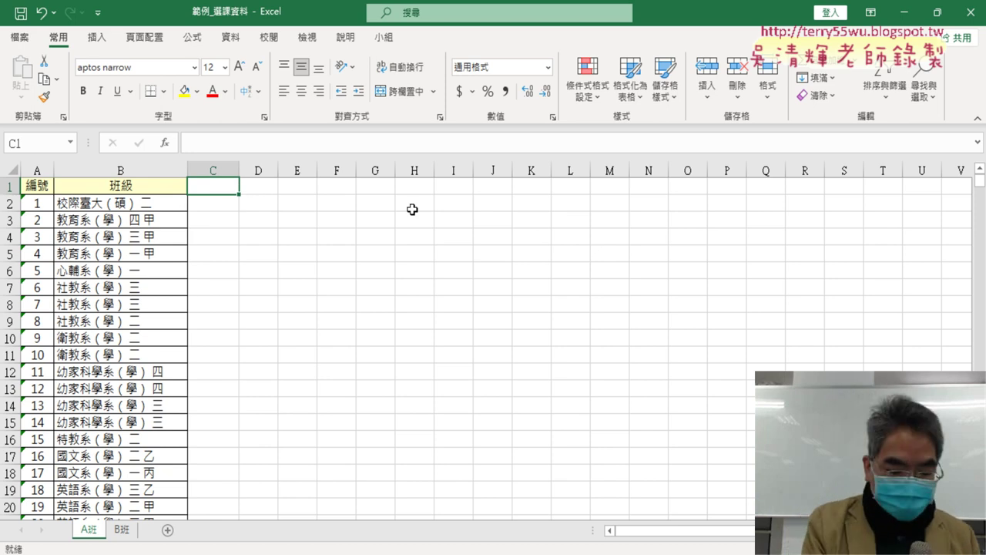
Enter the heading 系所 in C1 and give it the 班級 header's format with Format Painter.
text(系)
text(所)
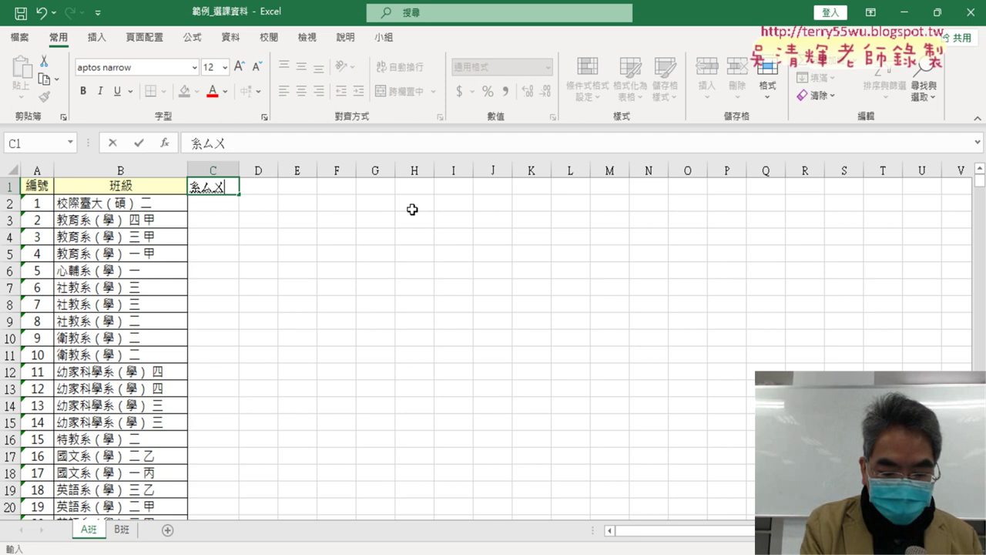
key(Return)
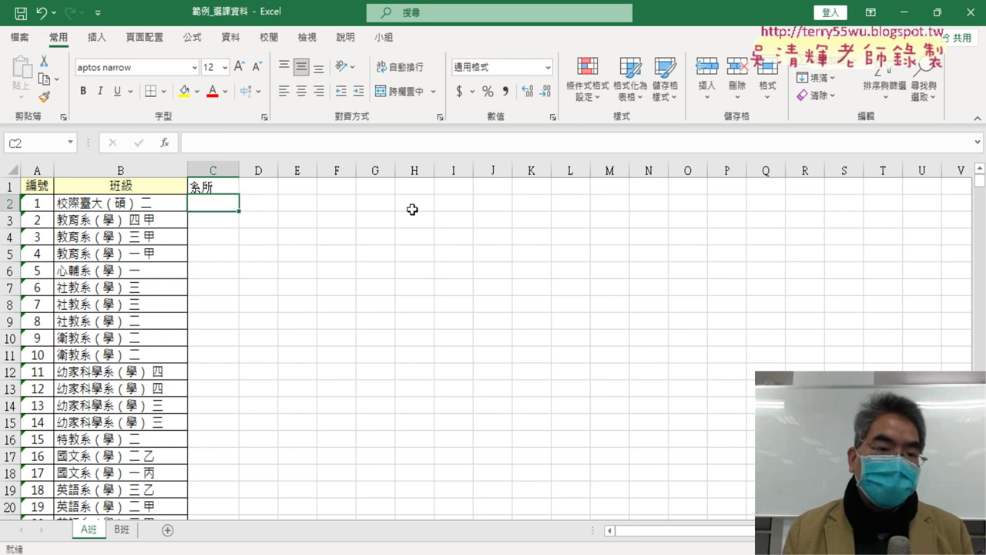
click(148, 180)
click(219, 188)
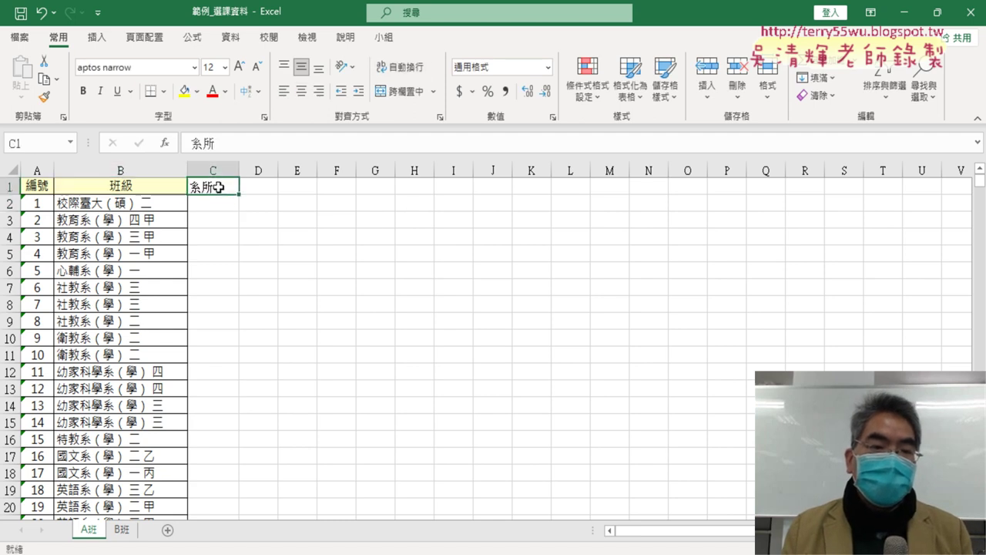
click(146, 188)
click(216, 187)
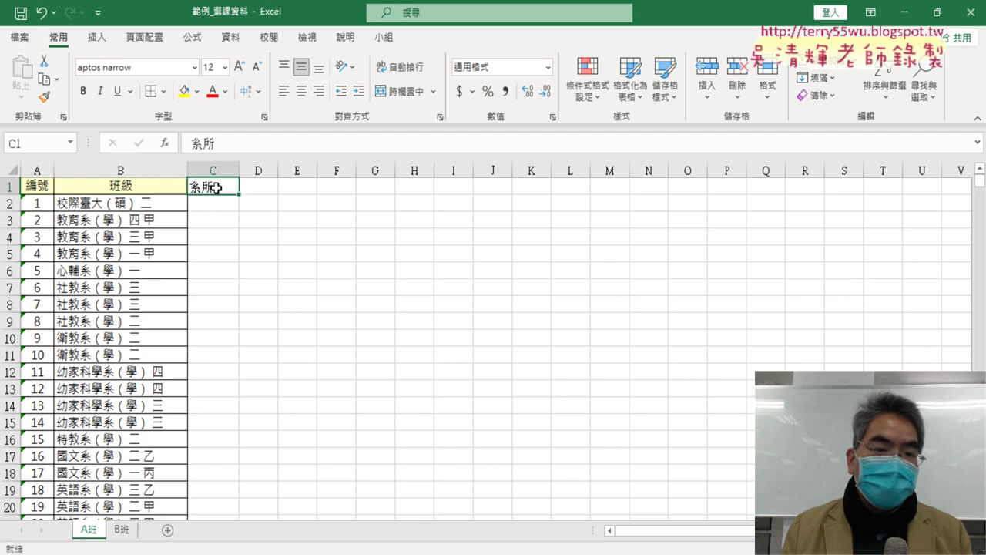
click(139, 186)
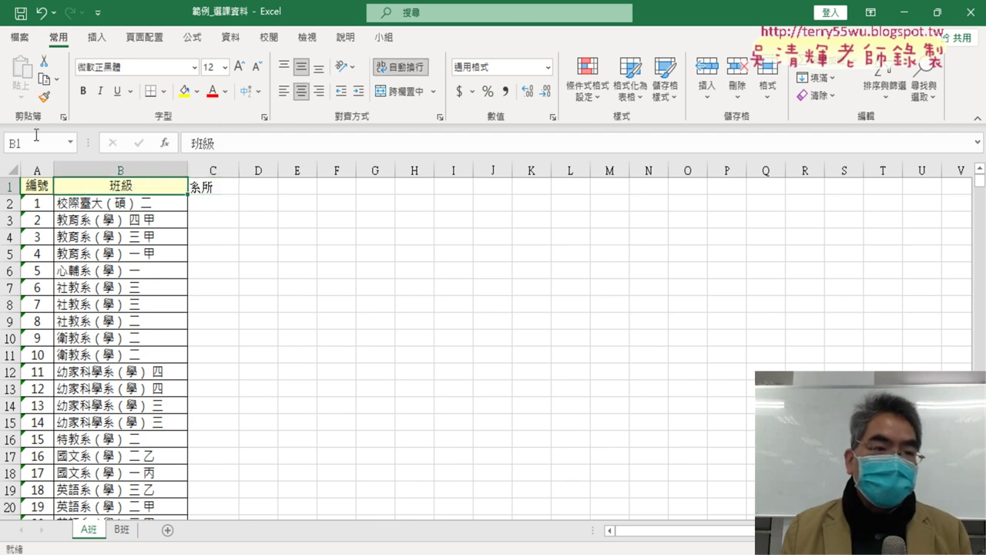
click(45, 100)
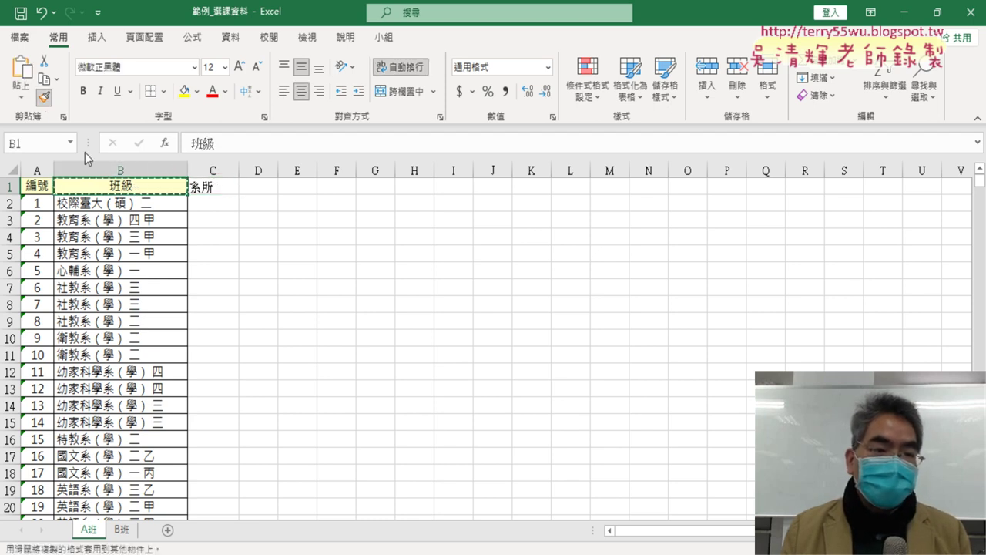
click(217, 187)
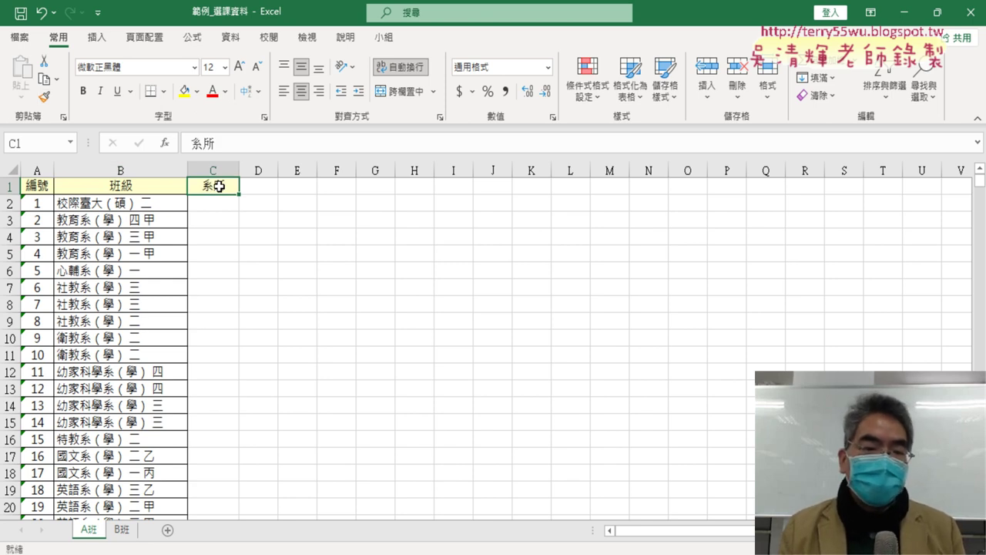
Review the class names, then start an = formula in C2 and open Insert Function.
click(60, 204)
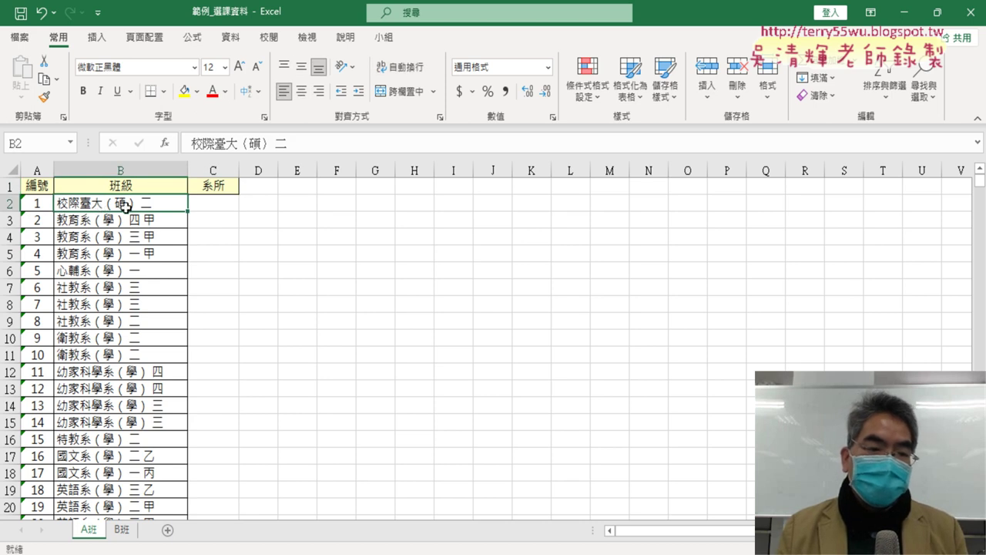
click(220, 204)
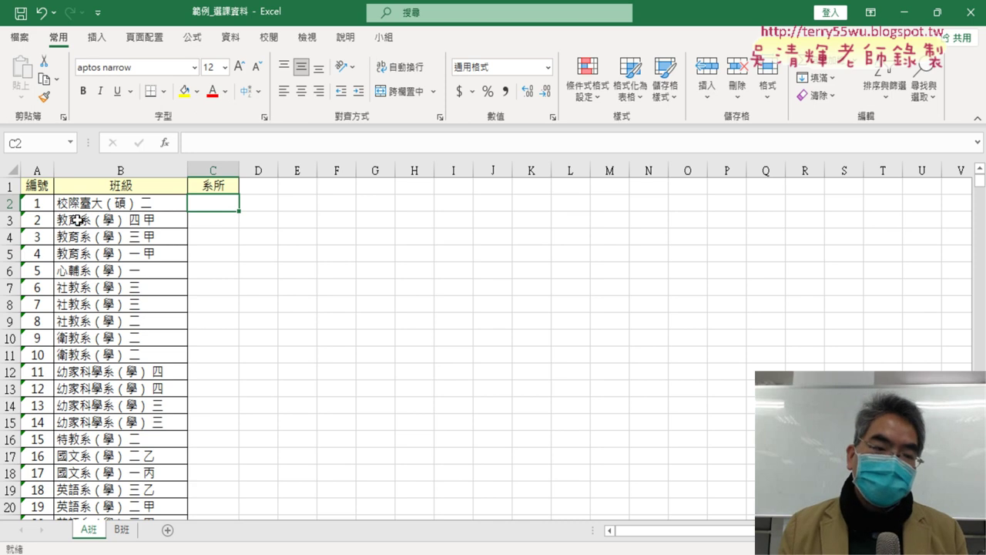
click(104, 372)
scroll(103, 372, down, 3)
scroll(103, 372, down, 3)
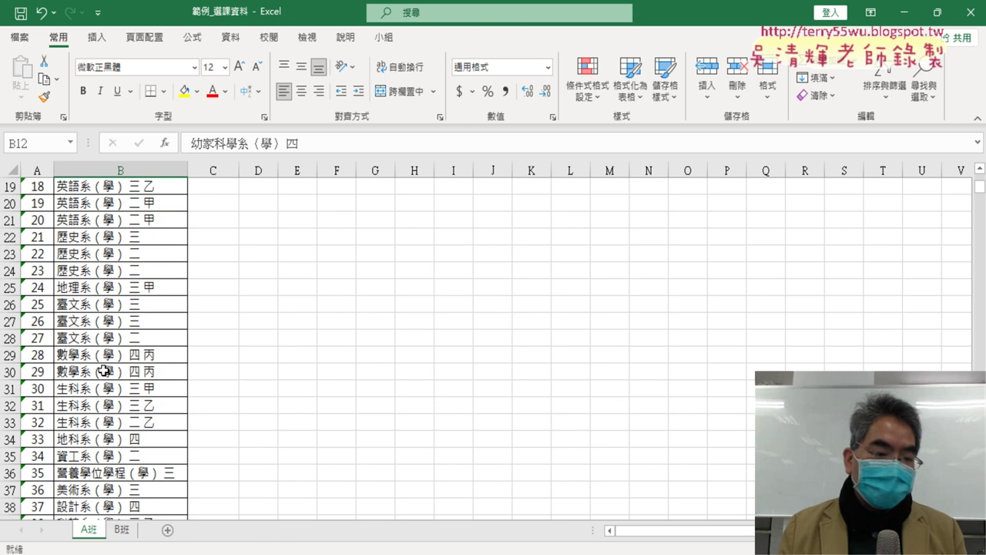
scroll(103, 372, down, 3)
scroll(103, 372, up, 1)
scroll(103, 373, up, 7)
scroll(103, 372, up, 1)
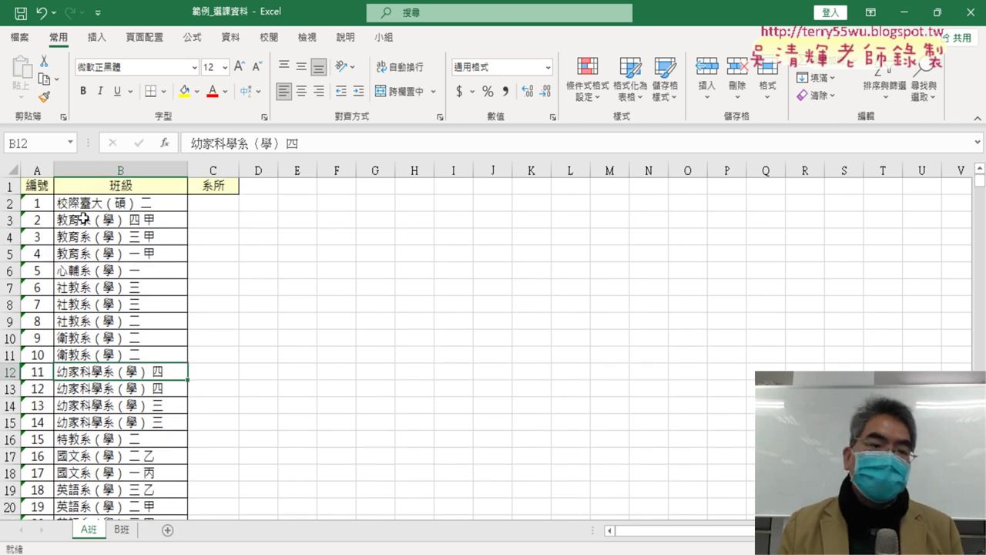
click(229, 203)
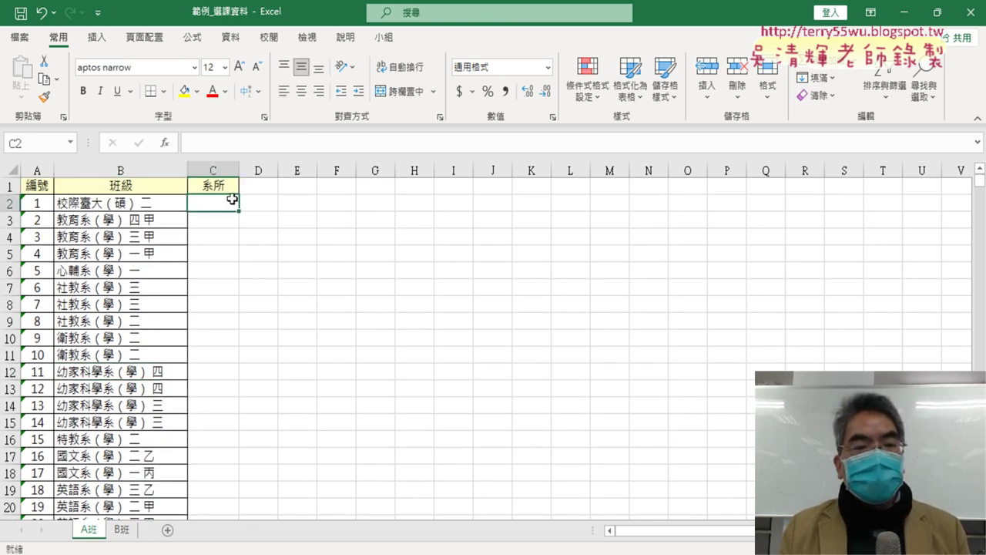
text(=)
click(165, 143)
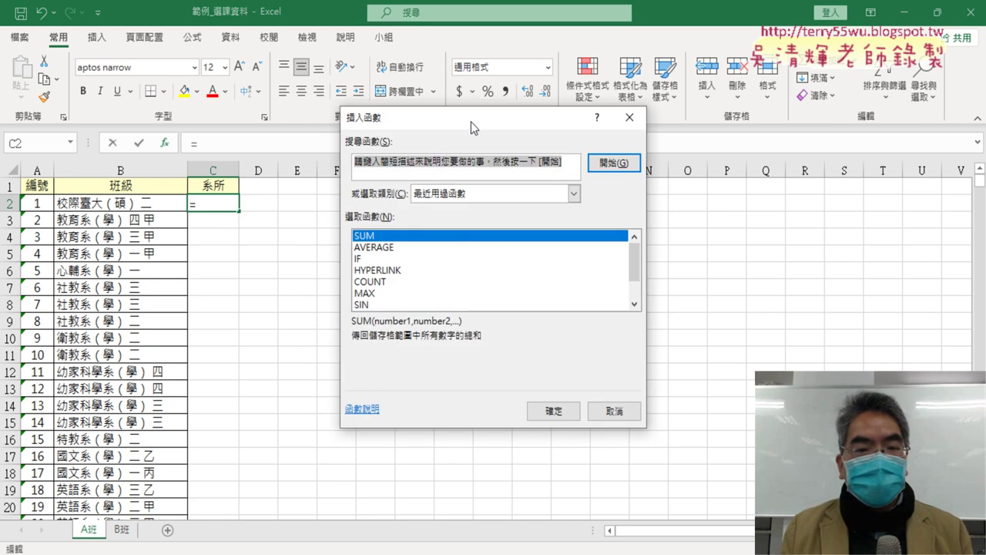
Move the Insert Function dialog up and choose the 文字 category, annotating it for viewers.
drag(471, 122, 396, 42)
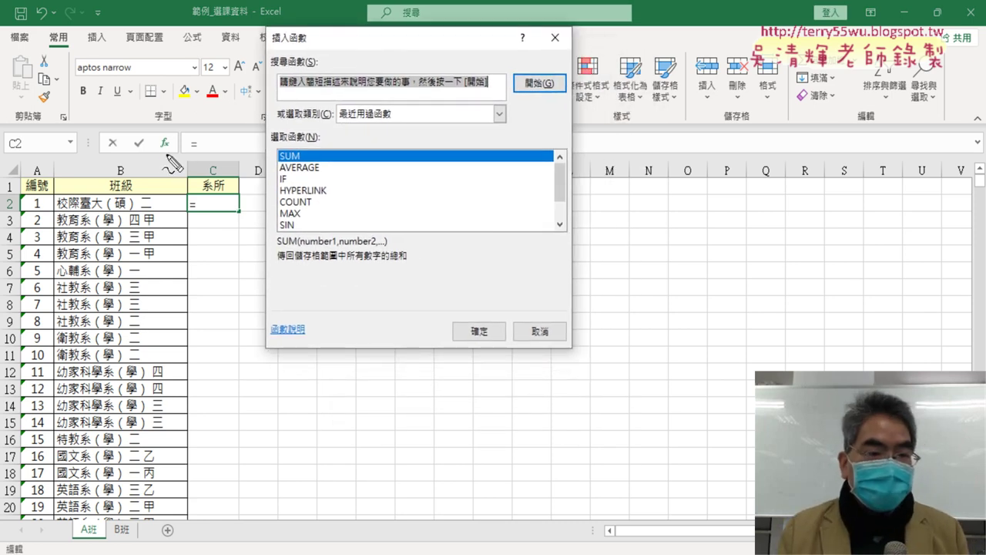
mouse_move(173, 163)
mouse_down()
mouse_move(161, 154)
mouse_move(164, 127)
mouse_move(174, 150)
mouse_up()
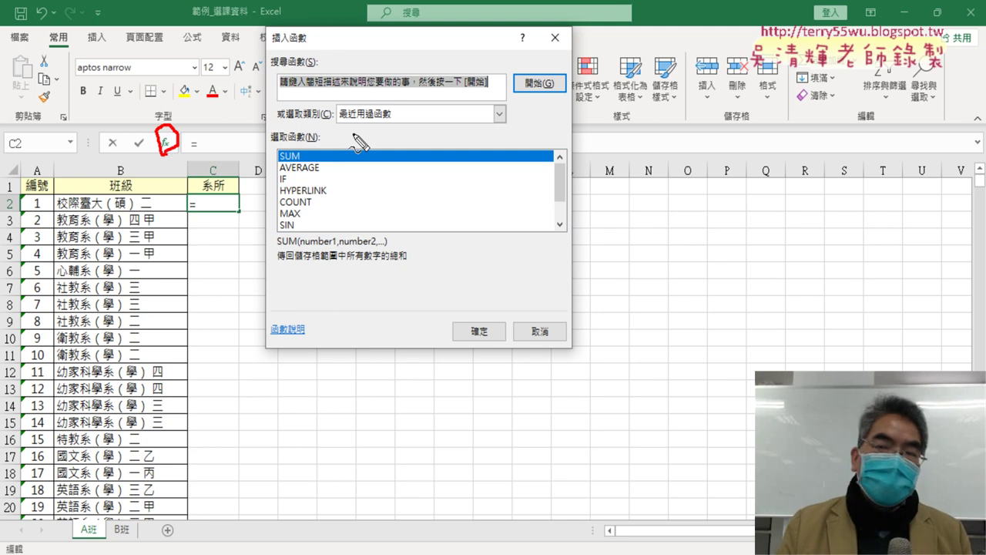
key(Escape)
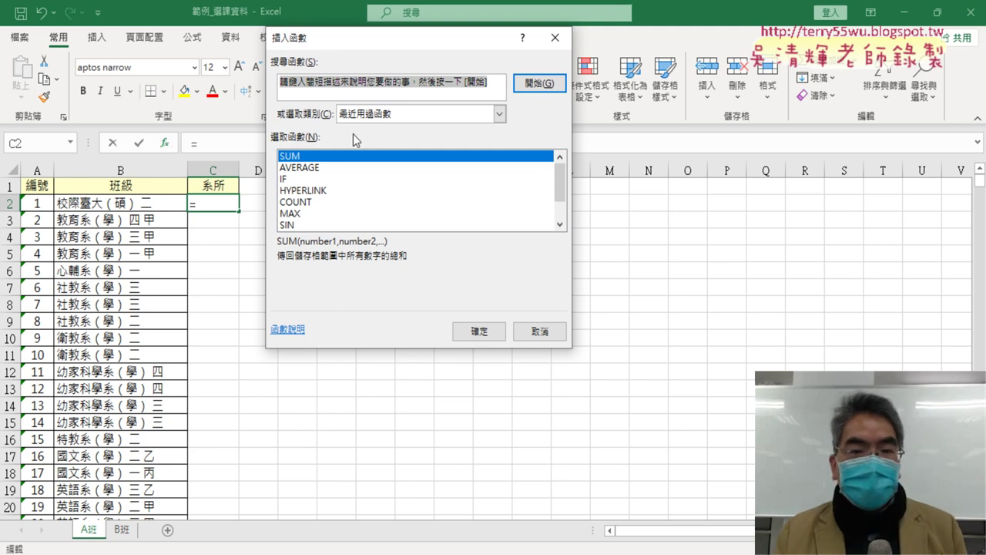
click(499, 114)
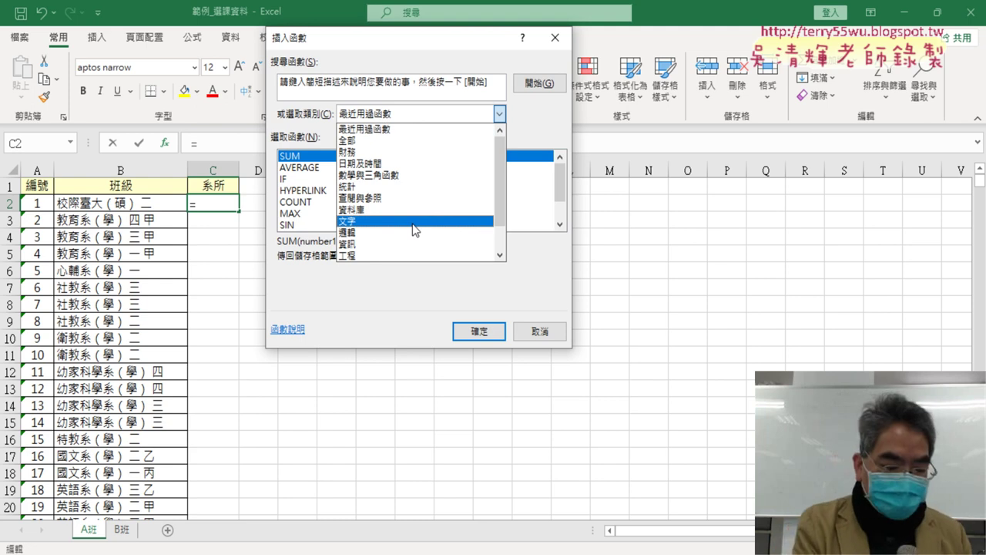
key(ctrl+2)
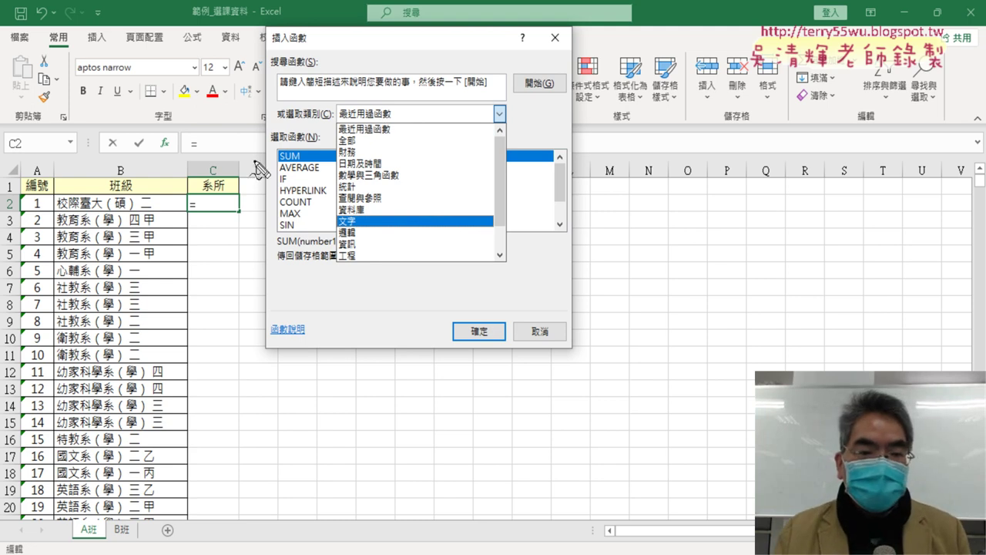
mouse_move(163, 161)
mouse_down()
mouse_move(166, 126)
mouse_move(172, 158)
mouse_up()
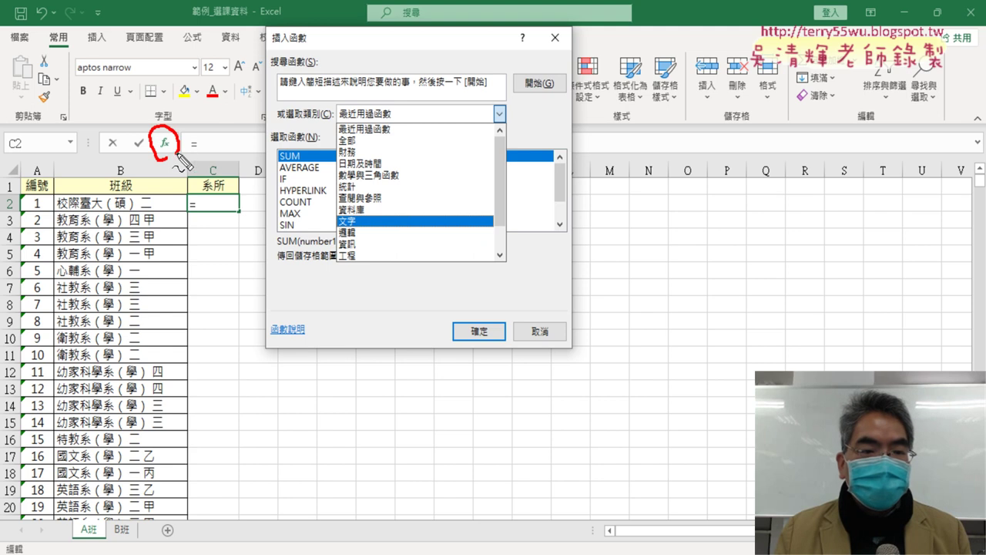
mouse_move(356, 231)
mouse_down()
mouse_move(346, 215)
mouse_move(356, 233)
mouse_up()
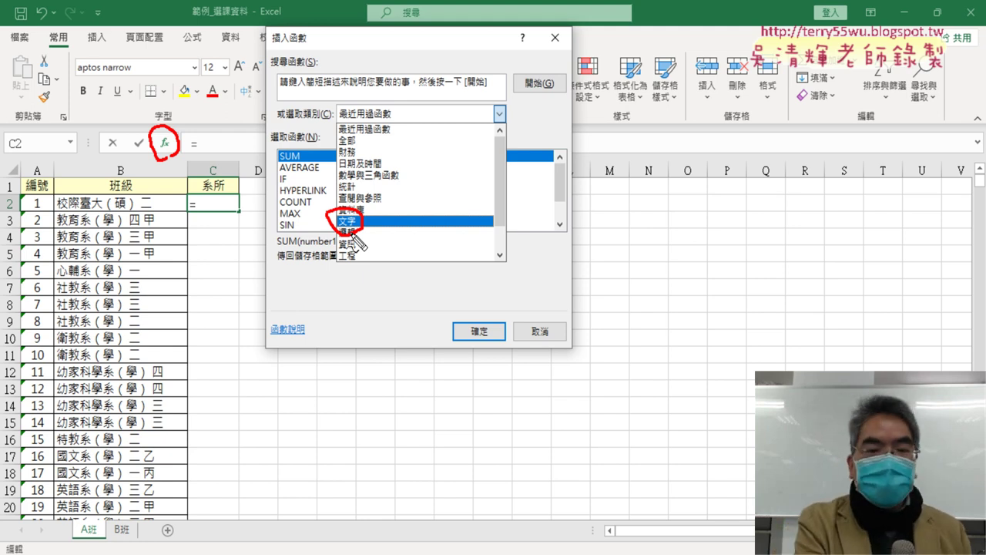
click(348, 221)
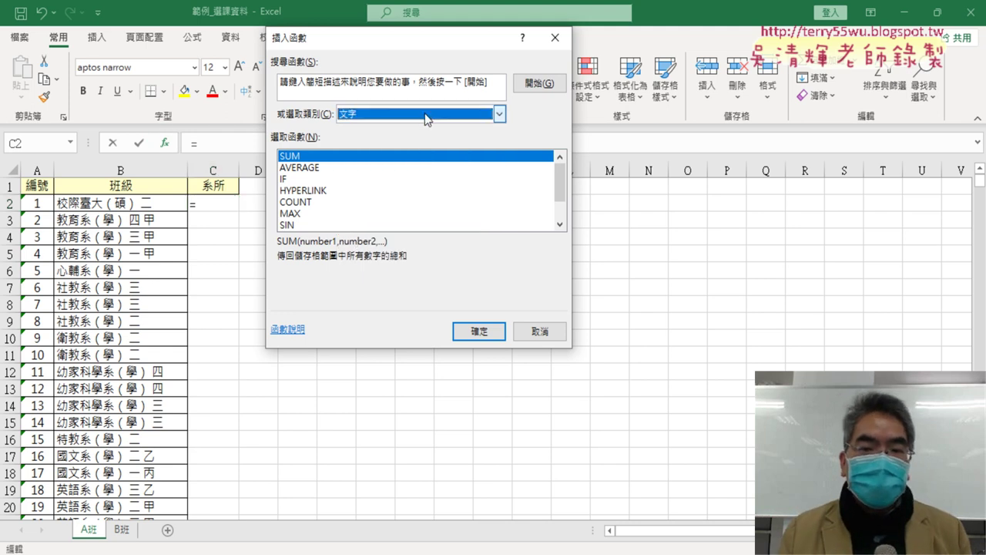
Reselect the 文字 category and pick FIND from the function list.
click(425, 116)
click(411, 222)
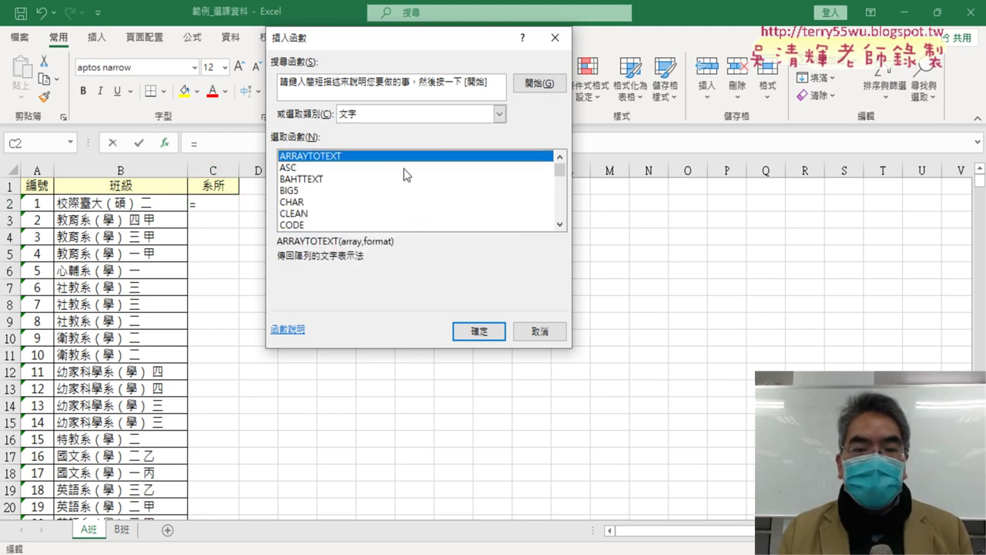
click(560, 224)
click(560, 223)
click(560, 224)
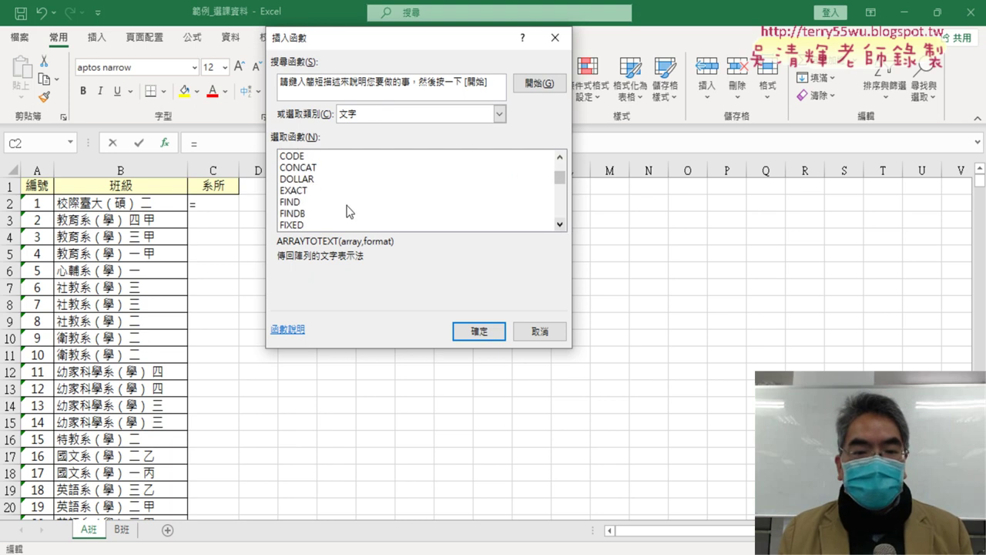
click(331, 202)
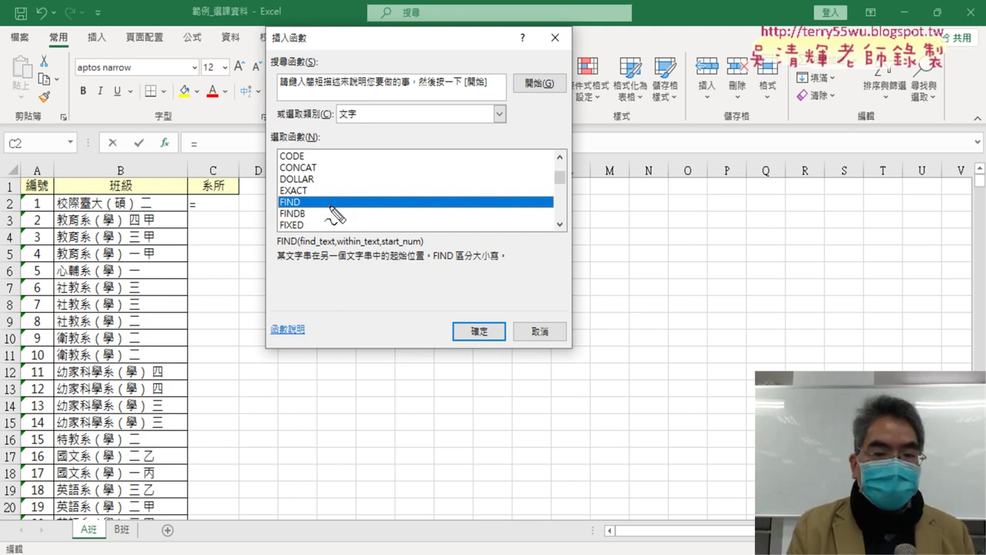
Annotate that the '(' sits at position 5, so the department-name length is 5-1.
drag(280, 214, 301, 205)
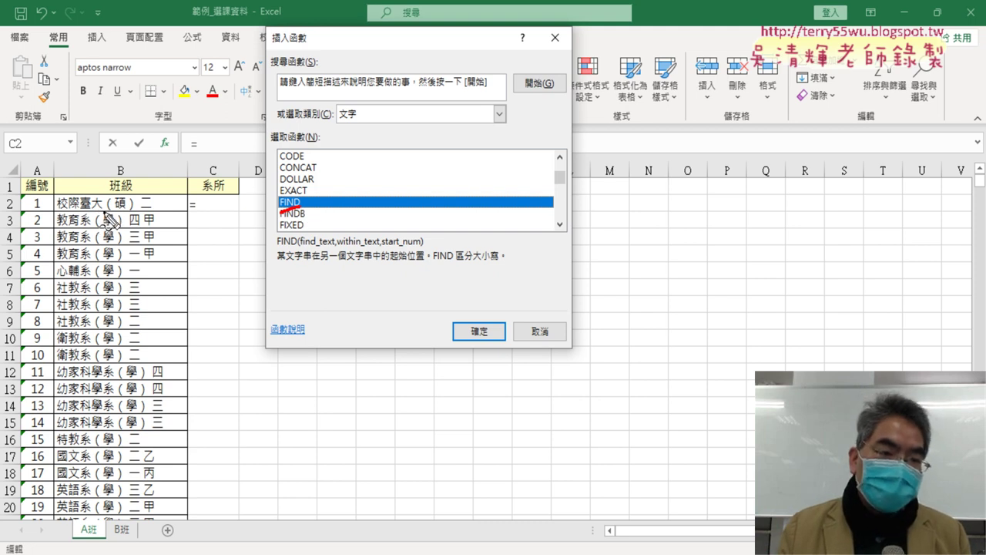
drag(101, 211, 120, 212)
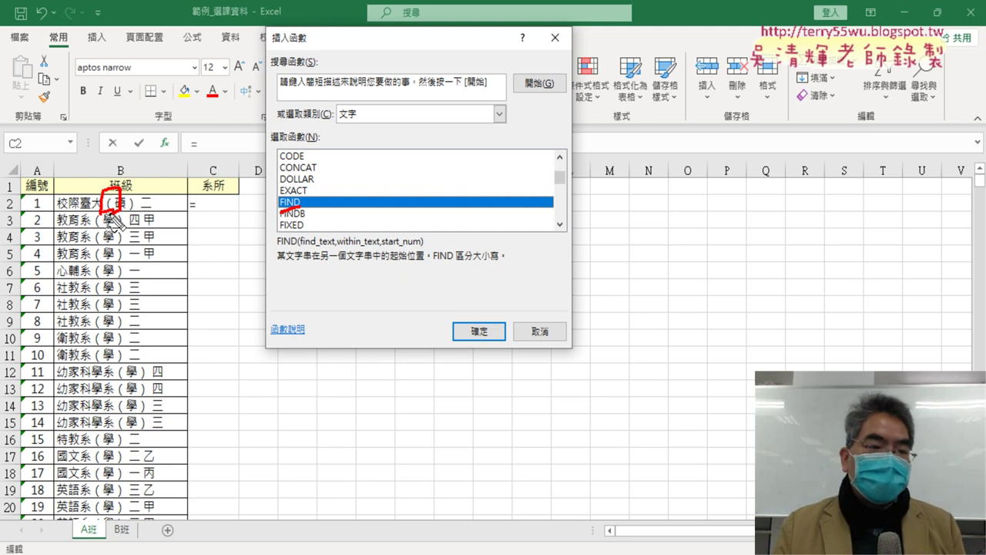
drag(65, 220, 80, 214)
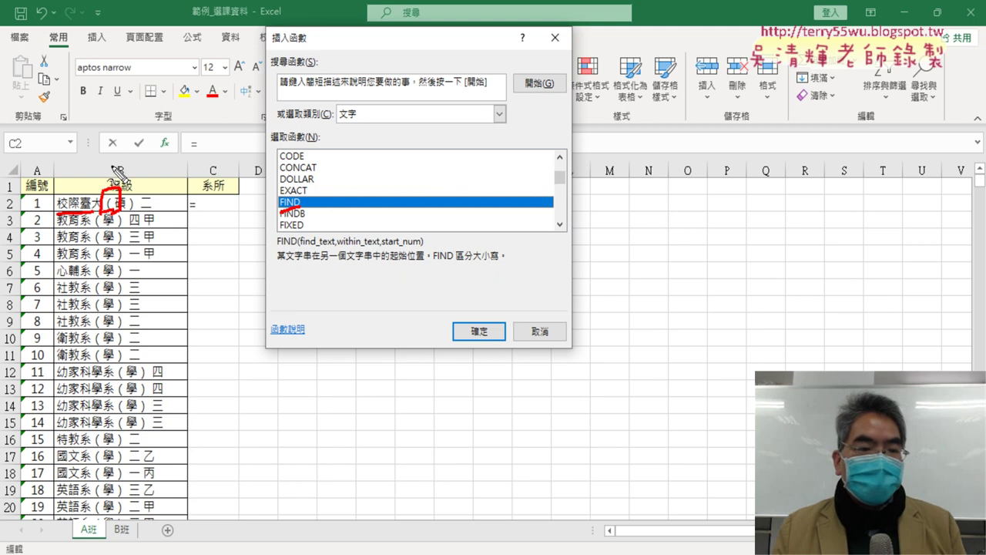
drag(115, 160, 110, 168)
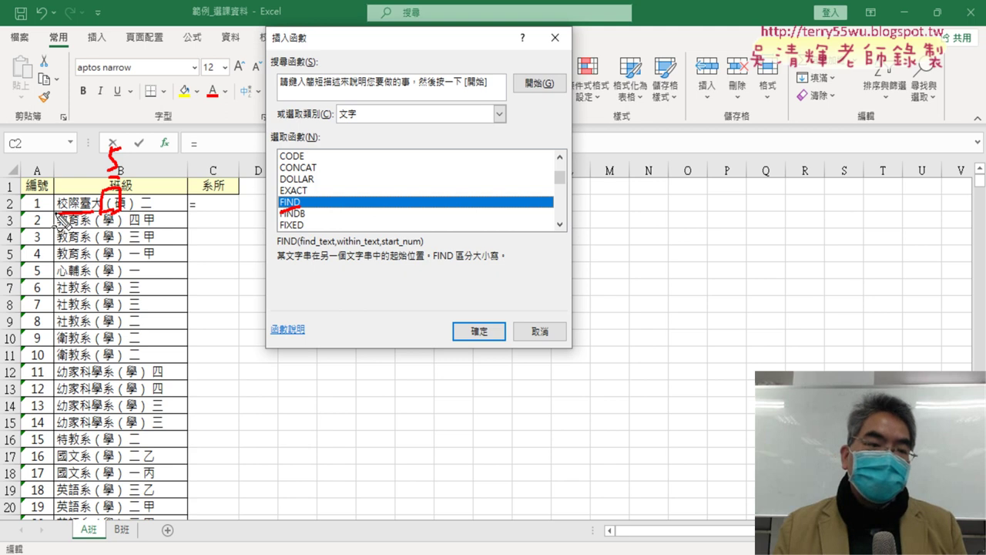
drag(140, 149, 139, 168)
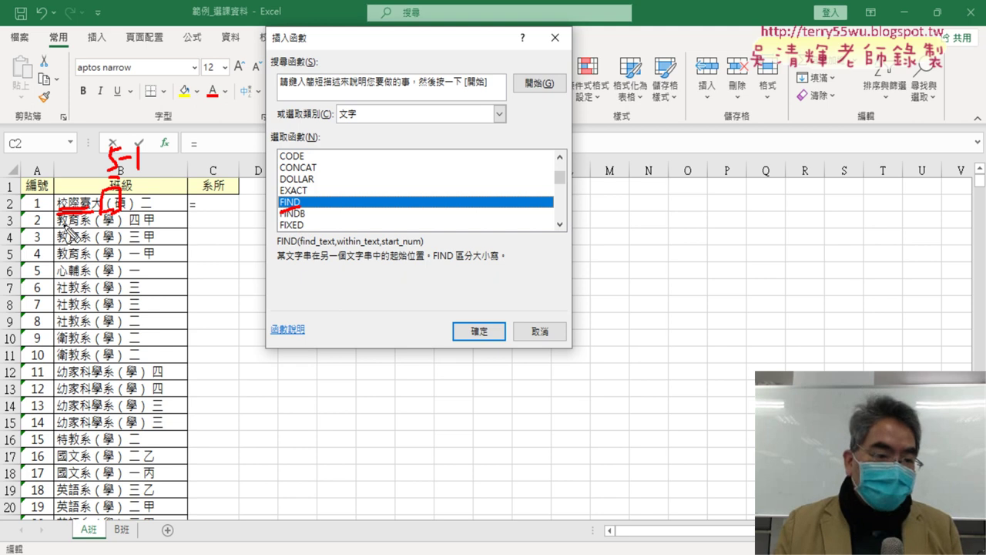
drag(58, 228, 93, 228)
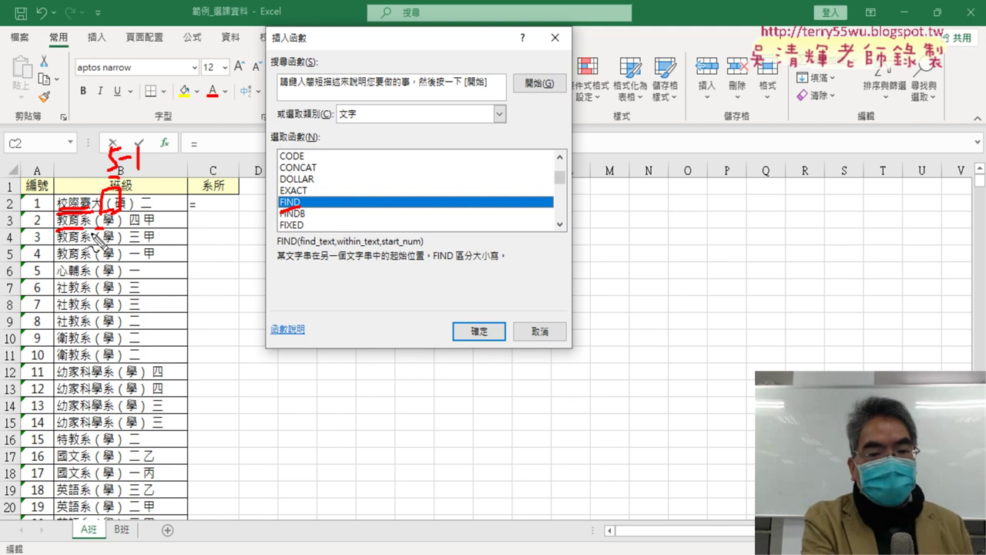
key(Escape)
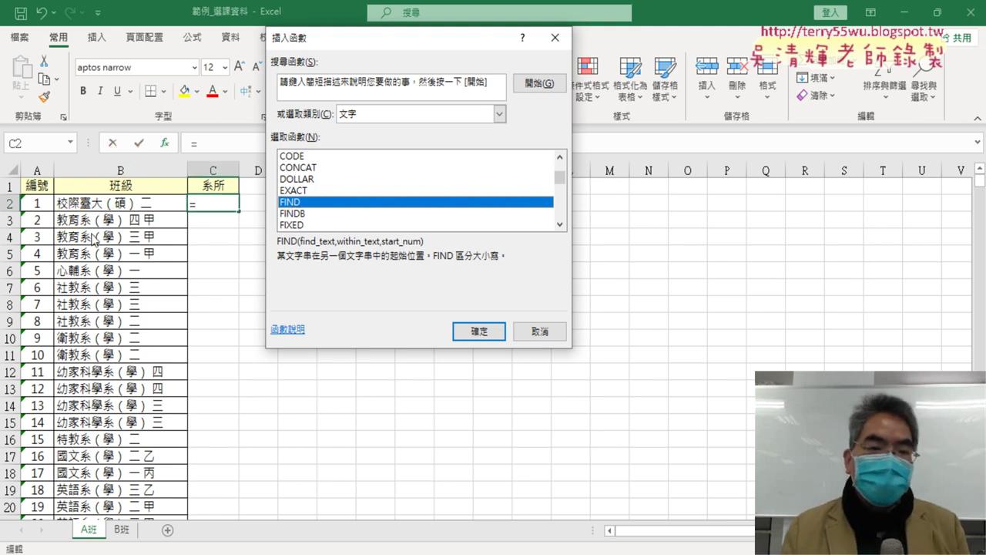
Open FIND's arguments, try '(' as Find_text, then cancel the formula, leaving C2 empty.
click(483, 339)
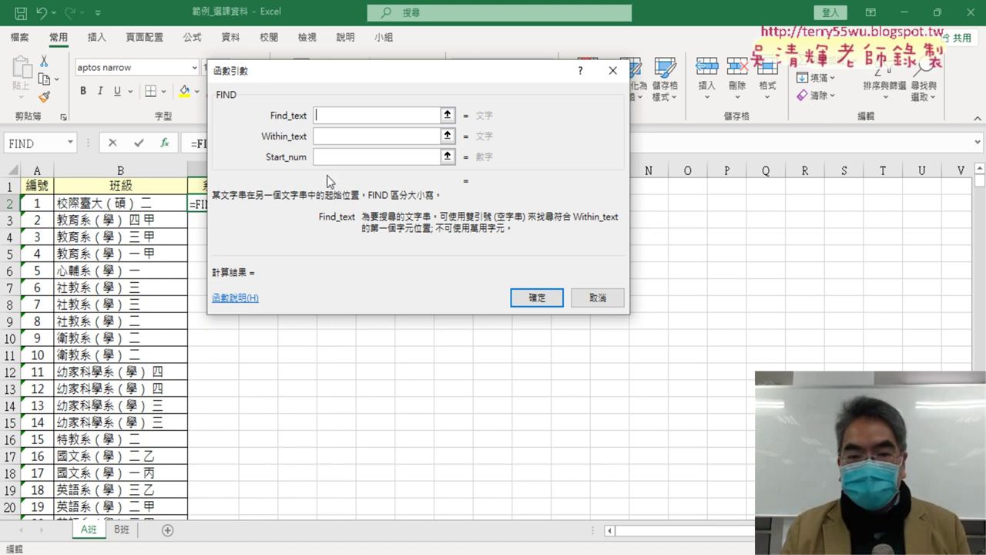
text(()
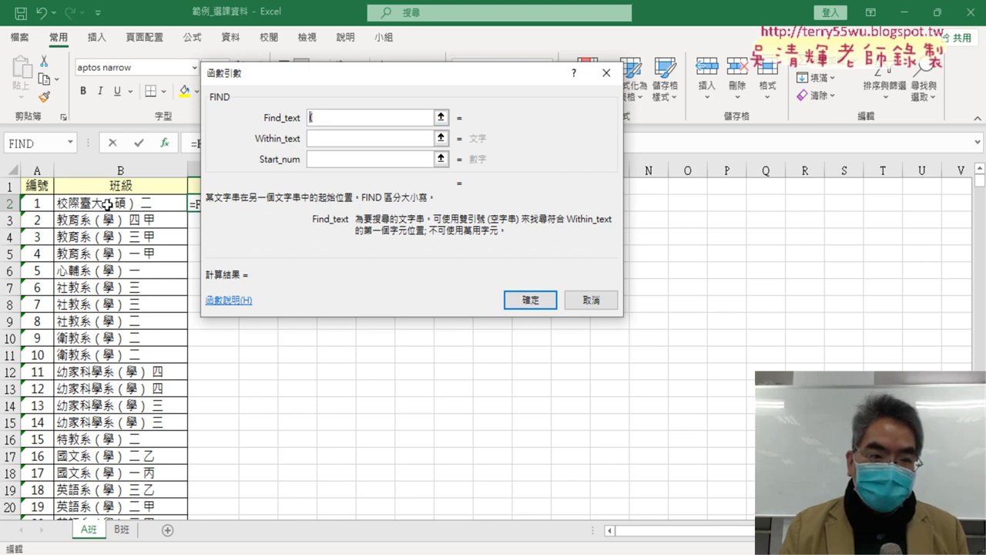
click(324, 119)
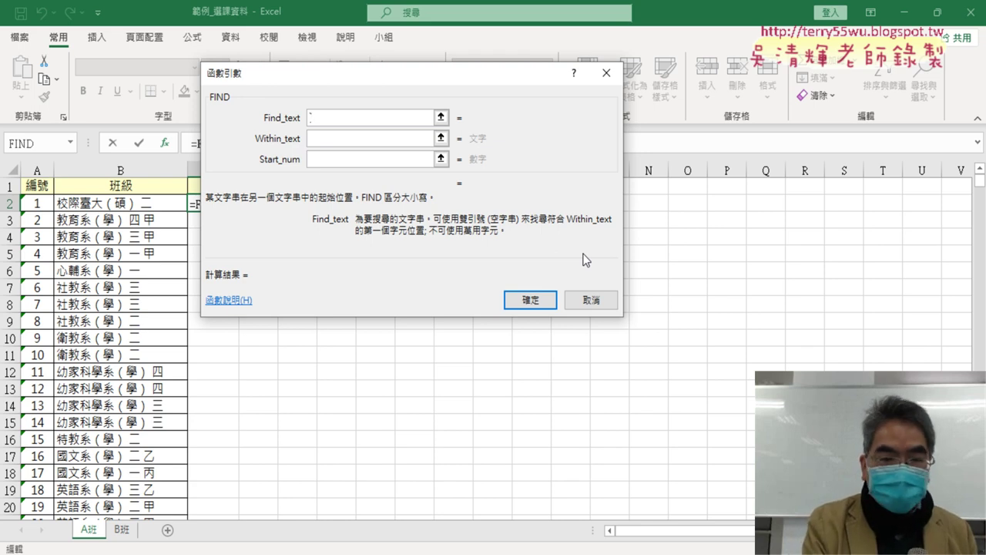
text(()
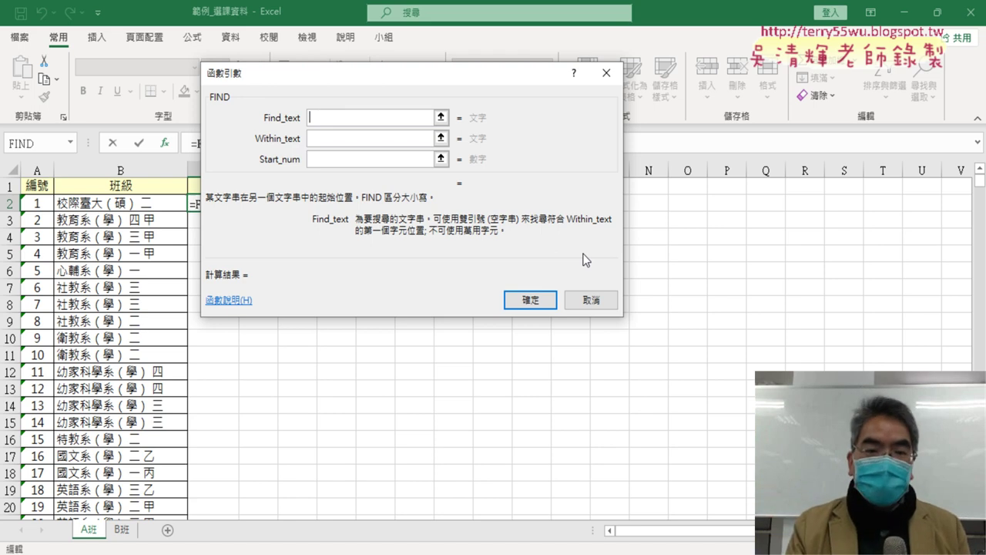
click(600, 307)
click(109, 203)
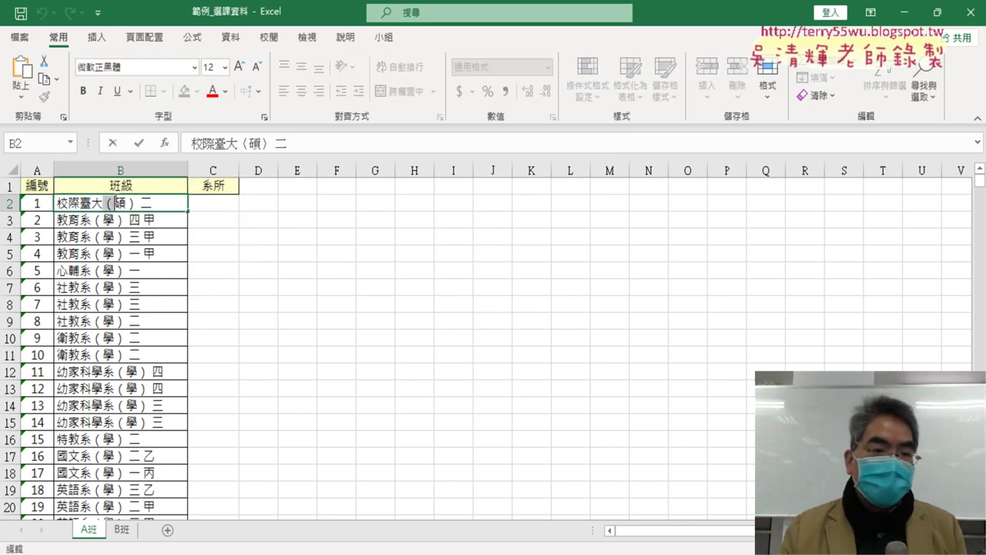
Insert FIND in C2 with Find_text '（' and Within_text B2, returning 5.
click(221, 202)
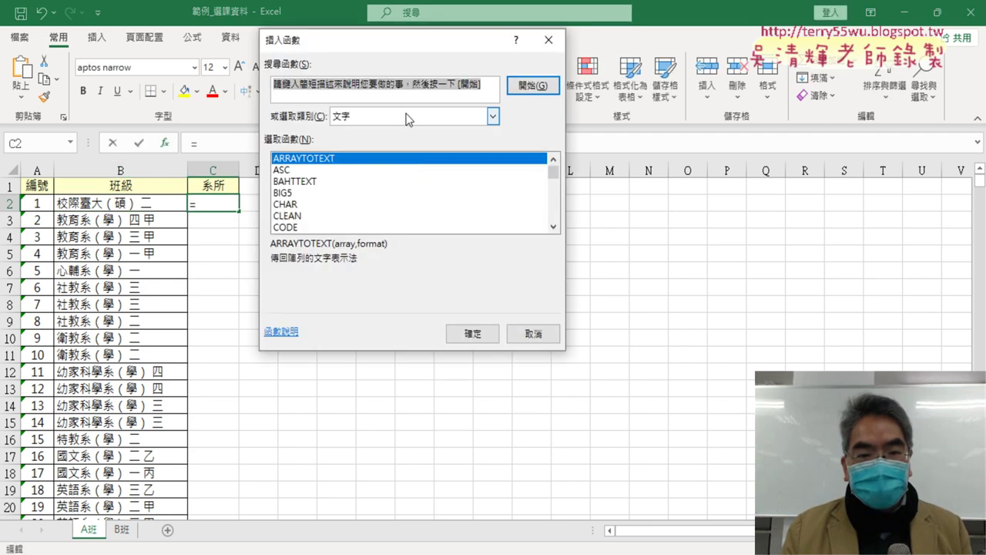
click(553, 227)
click(553, 226)
click(553, 227)
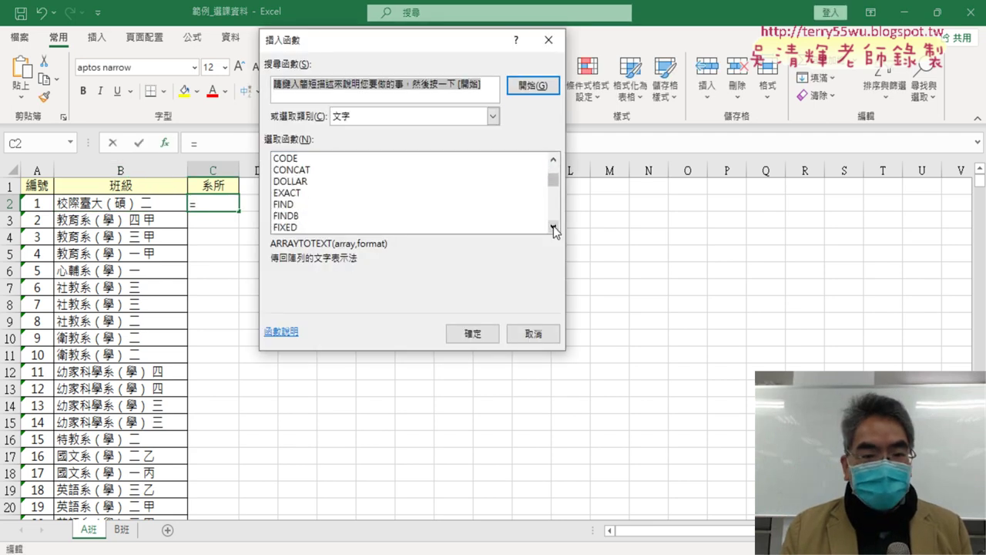
double_click(409, 205)
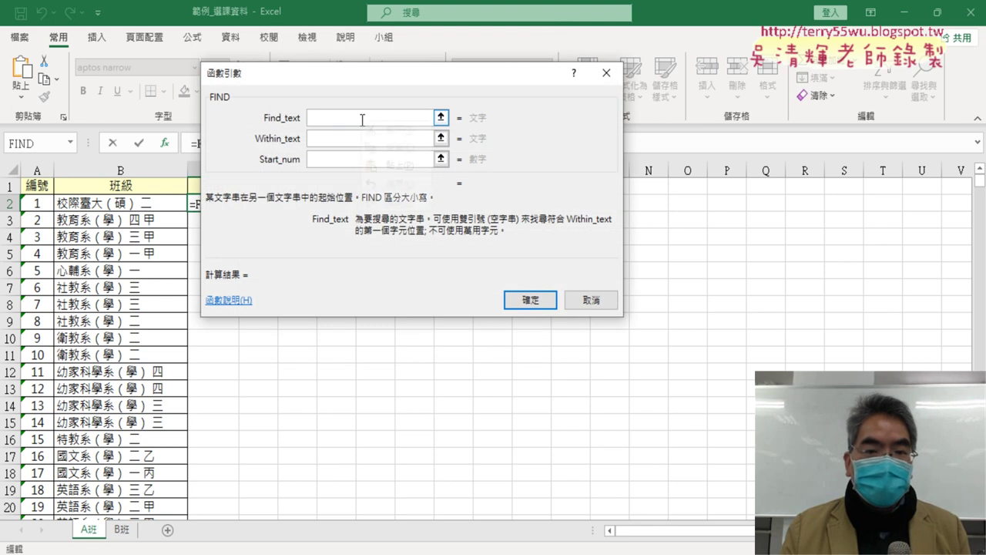
text(（)
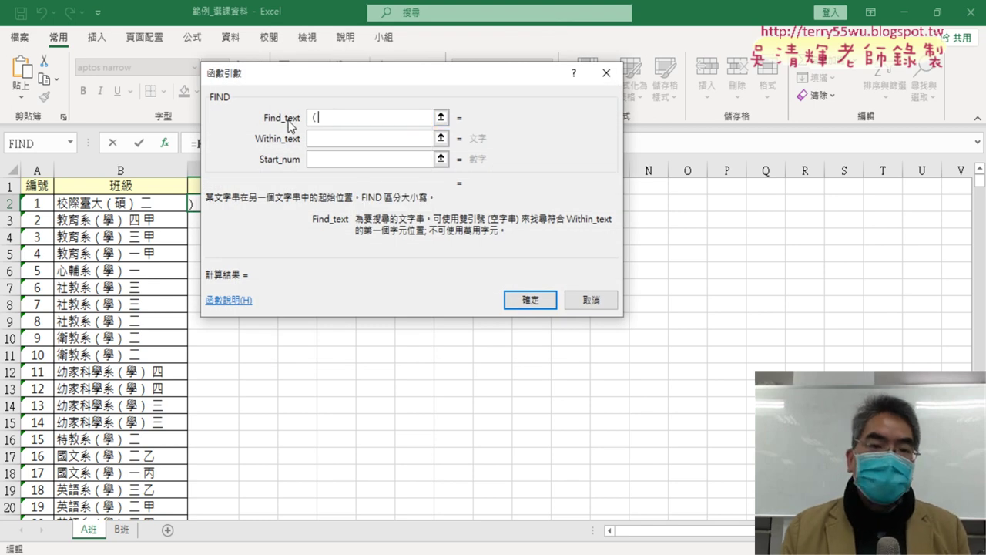
click(324, 137)
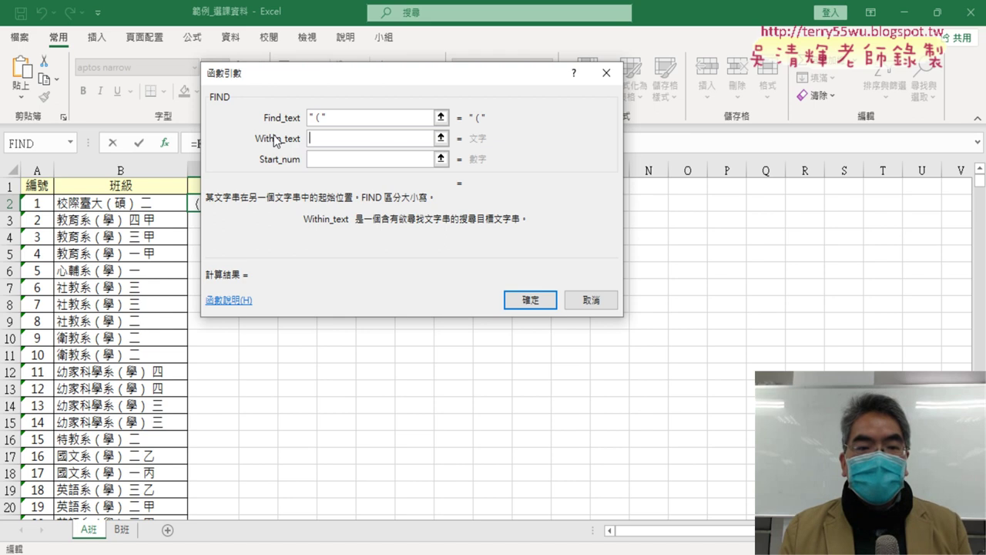
click(121, 204)
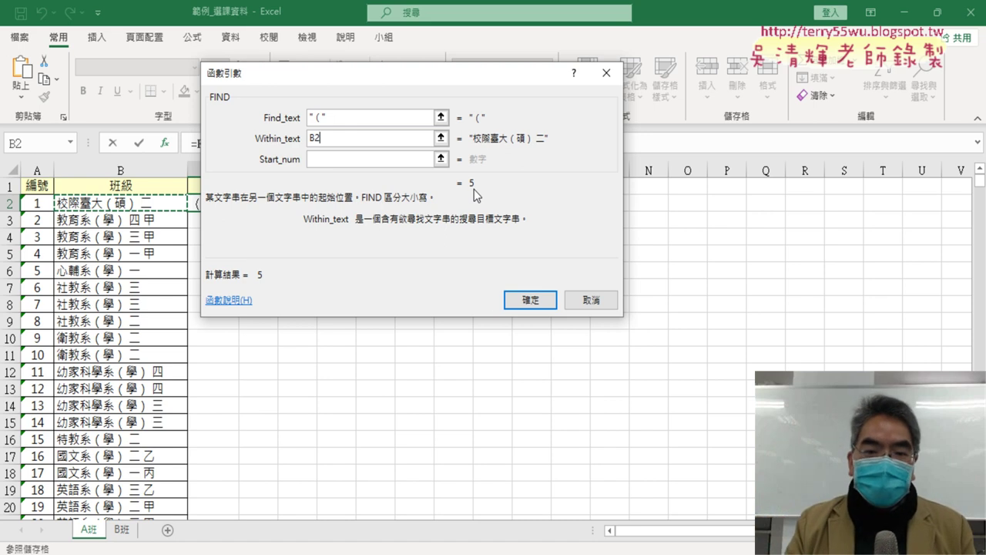
click(530, 301)
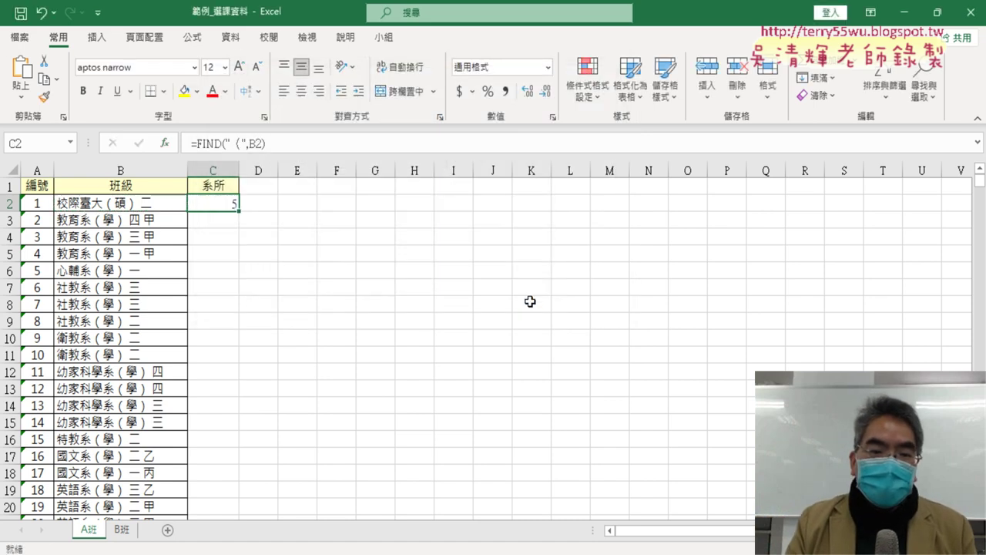
Change C2 to =FIND("（",B2)-1 and fill it down the 系所 column.
click(285, 145)
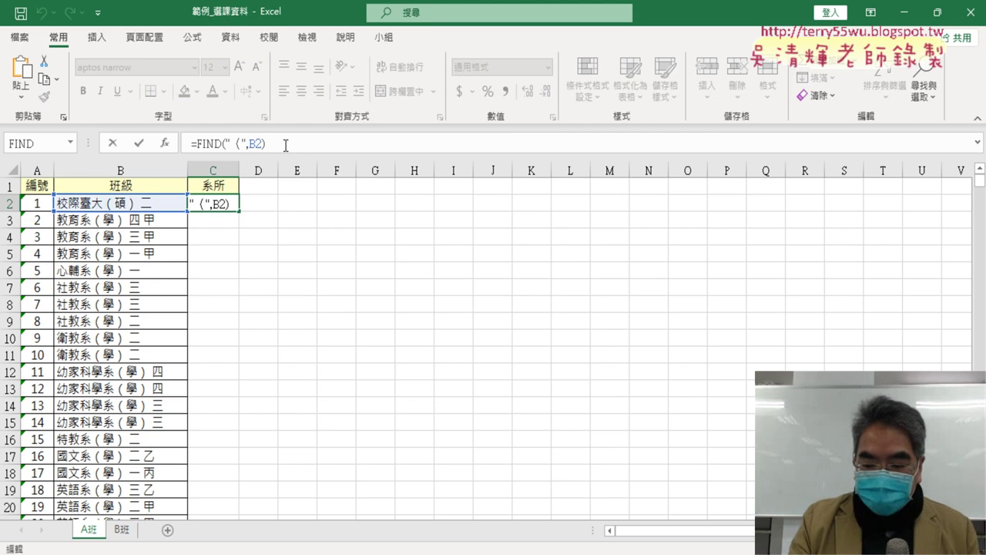
text(-1)
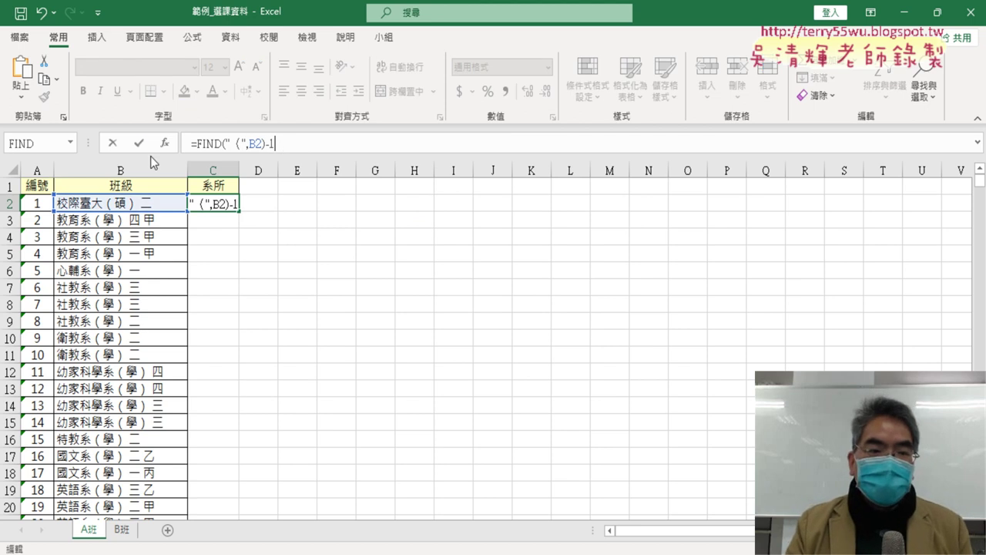
click(143, 146)
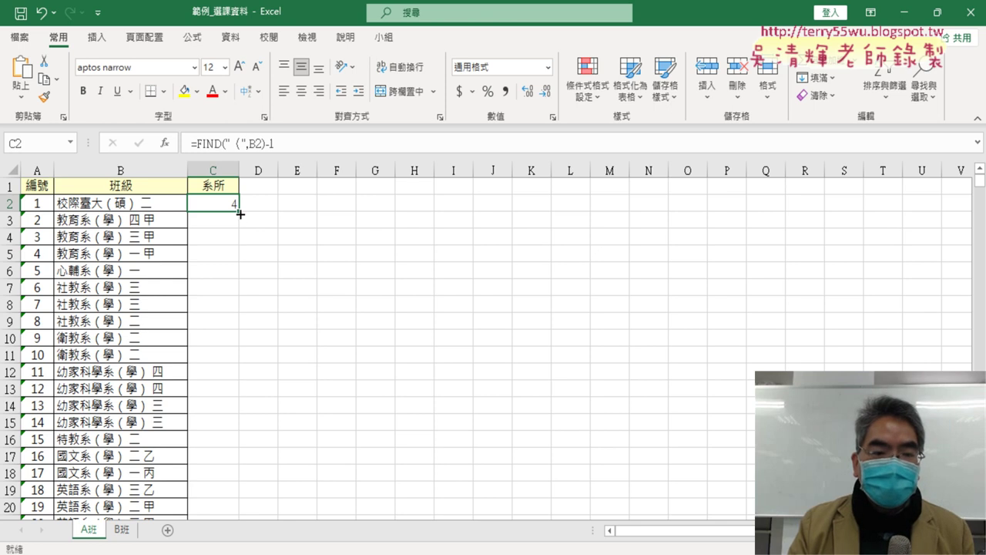
double_click(239, 215)
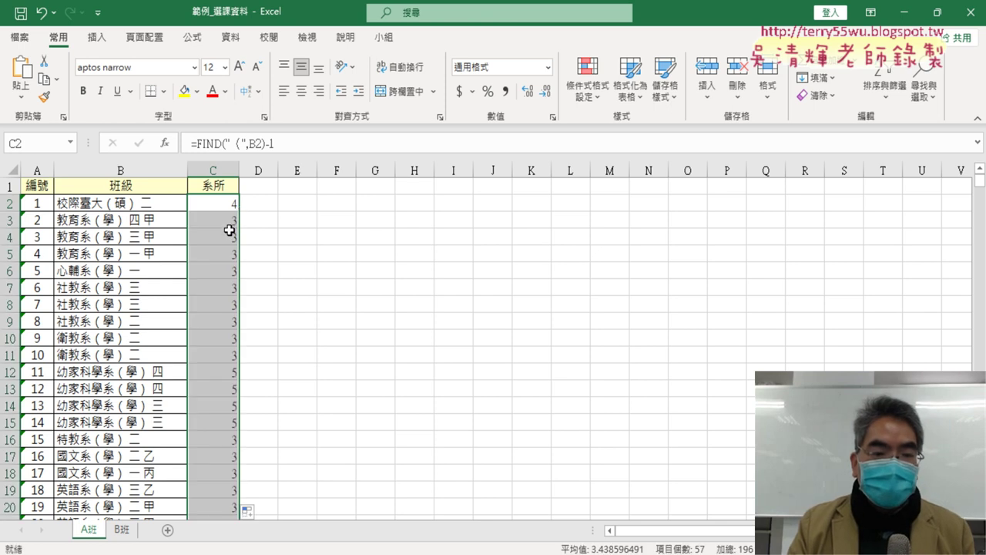
Check the filled-down results in C12–C14 and row 36, then return to C2.
scroll(236, 403, down, 2)
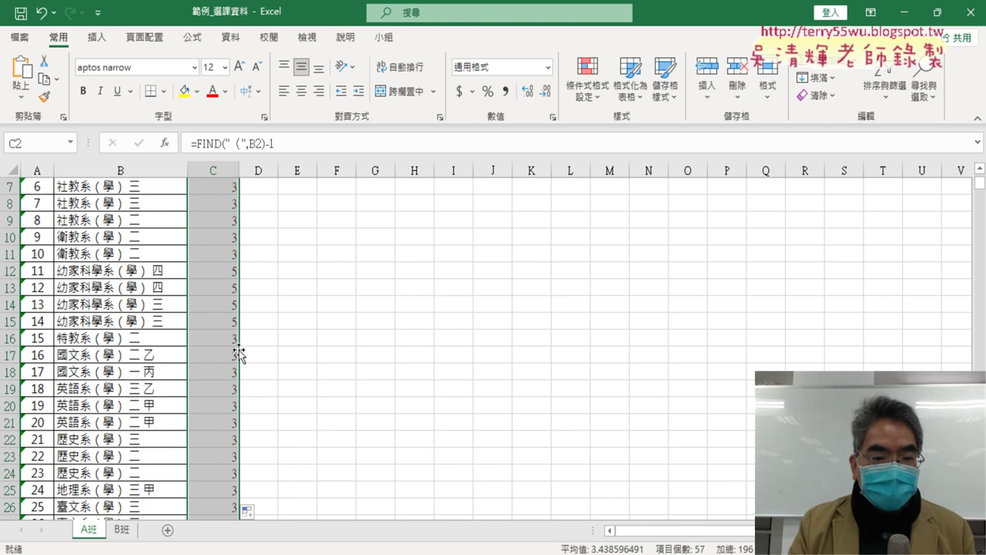
click(223, 272)
click(222, 288)
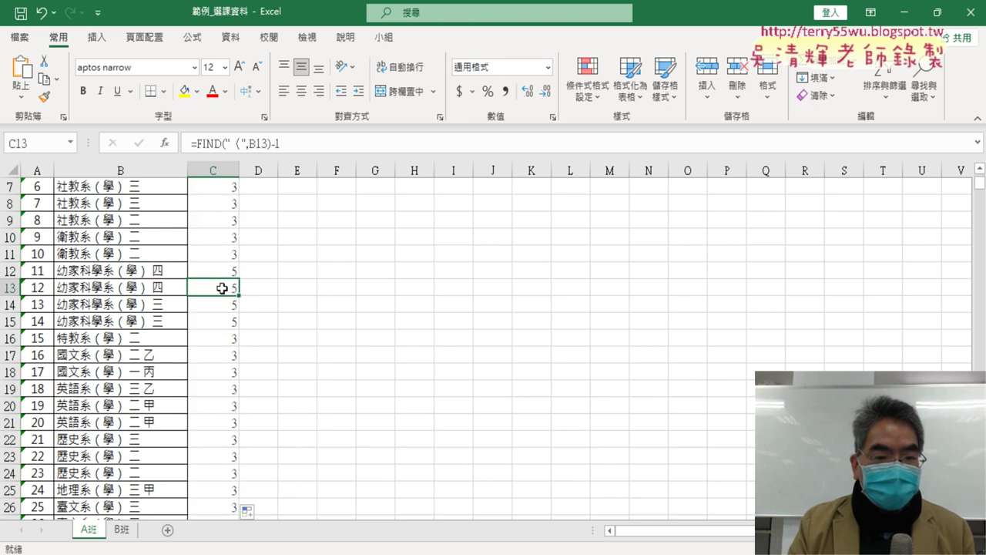
click(221, 303)
scroll(221, 298, down, 3)
scroll(221, 299, down, 5)
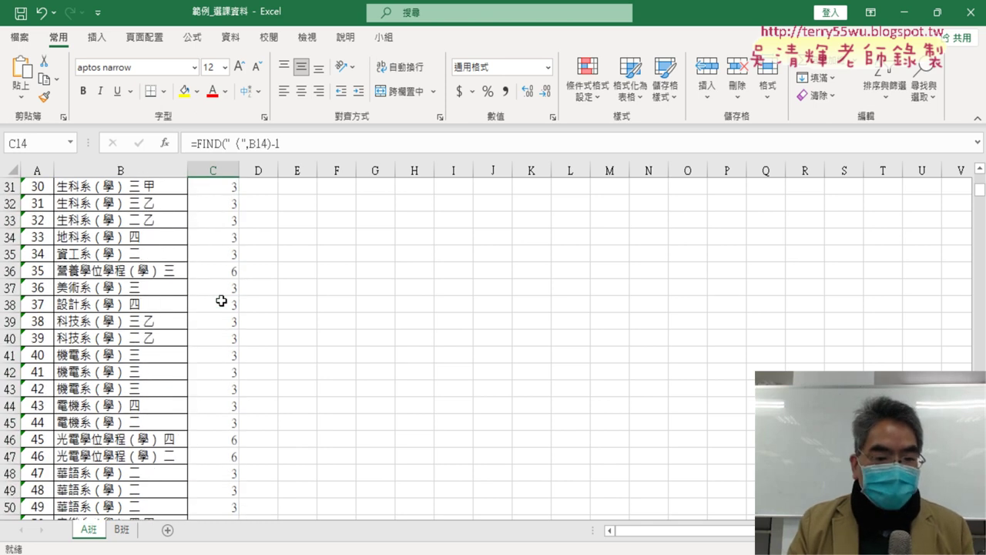
click(226, 271)
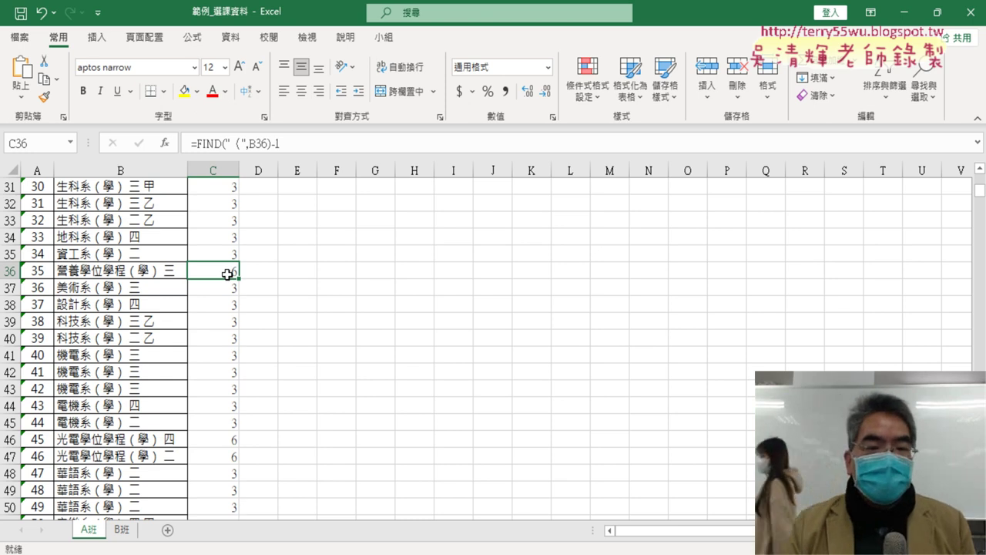
scroll(226, 271, up, 10)
click(223, 204)
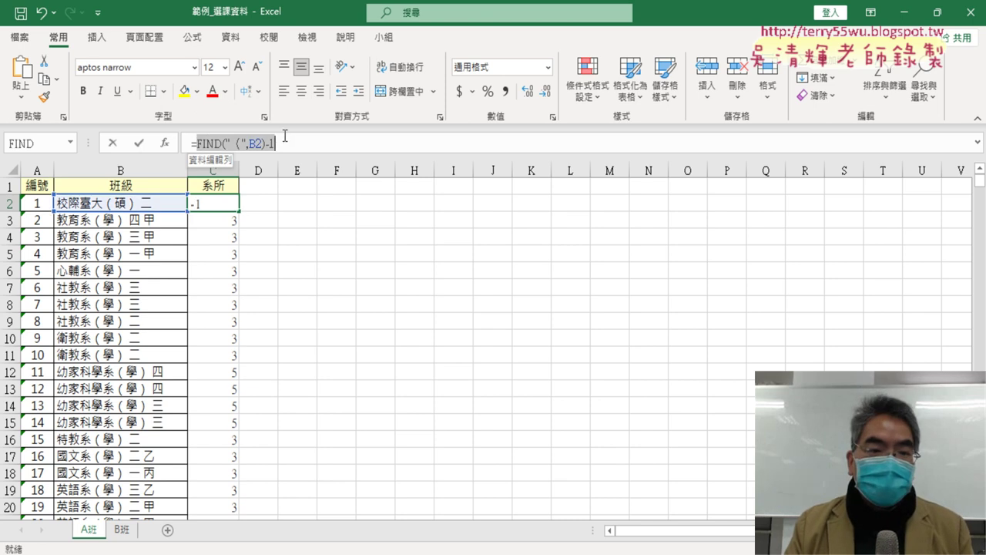
Select C2's formula text in the formula bar, then cancel the edit, leaving the formula unchanged.
drag(198, 142, 285, 137)
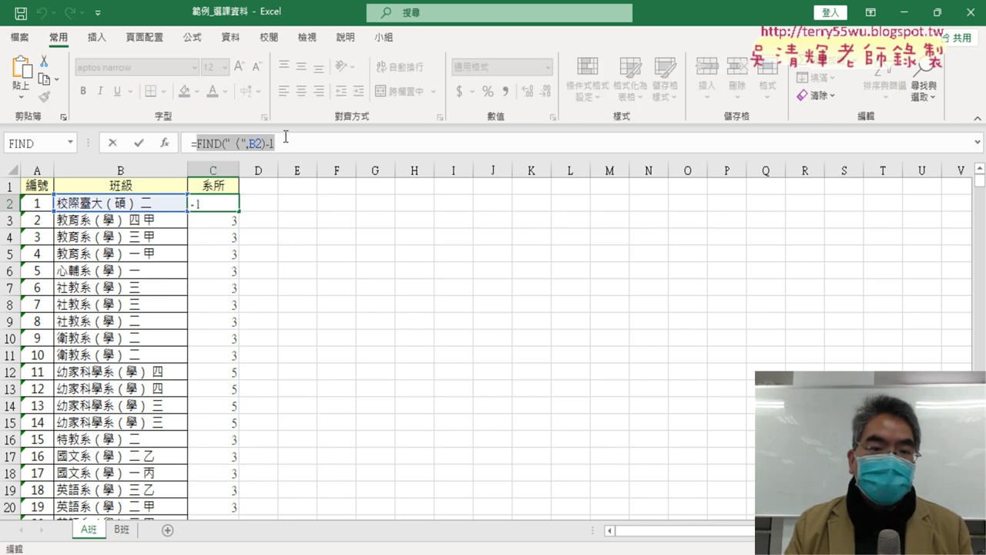
right_click(271, 143)
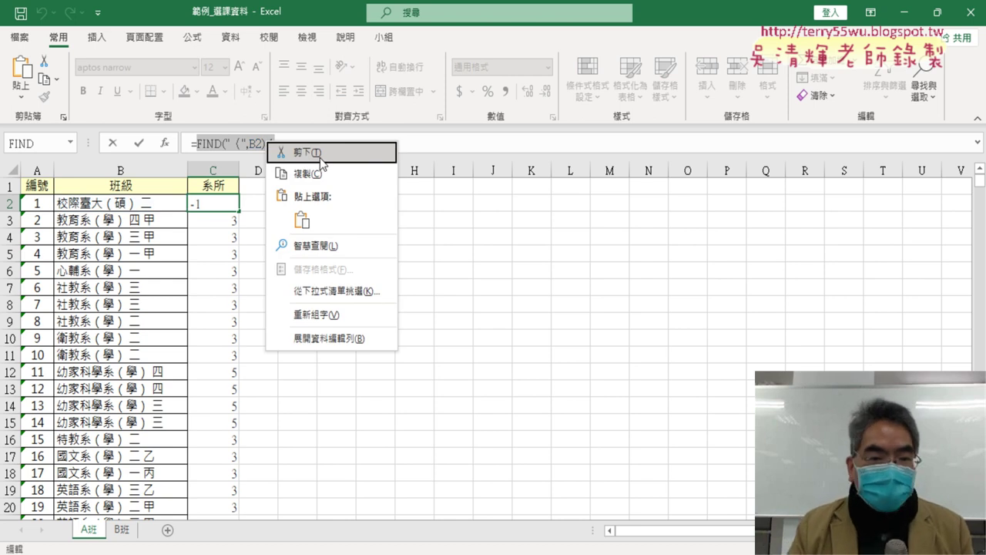
key(Escape)
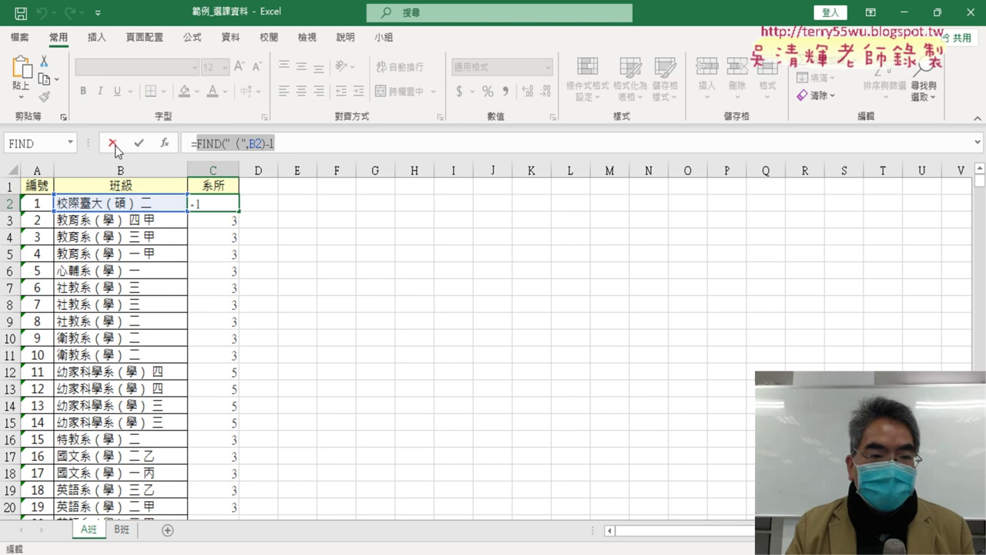
click(113, 144)
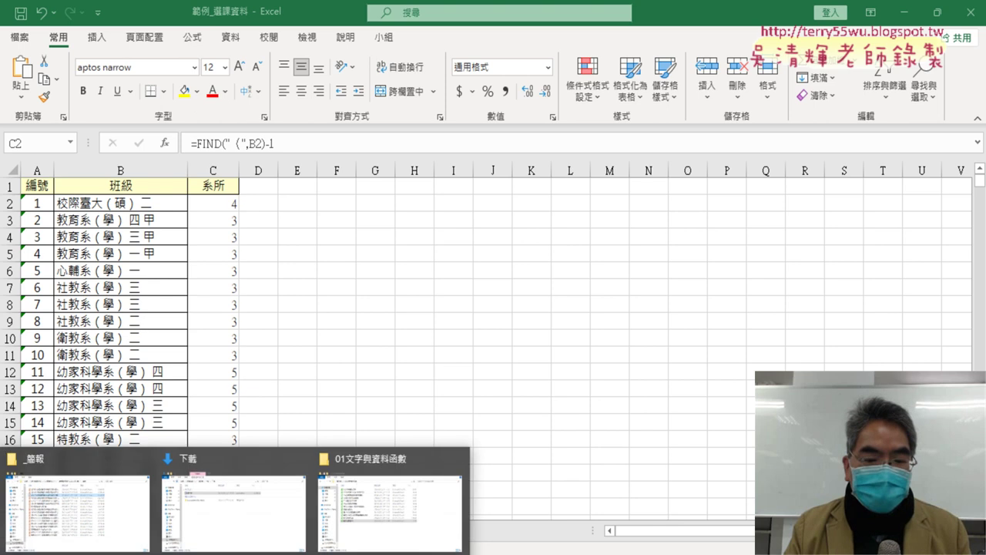
Show the 01文字與資料函數 folder as a narrower window to the right of Excel.
click(385, 514)
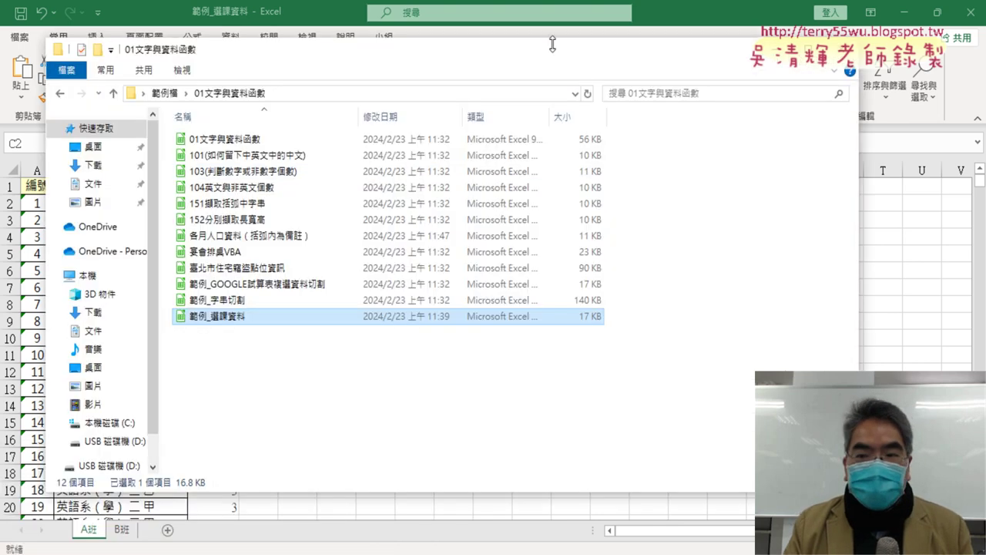
drag(859, 200, 709, 199)
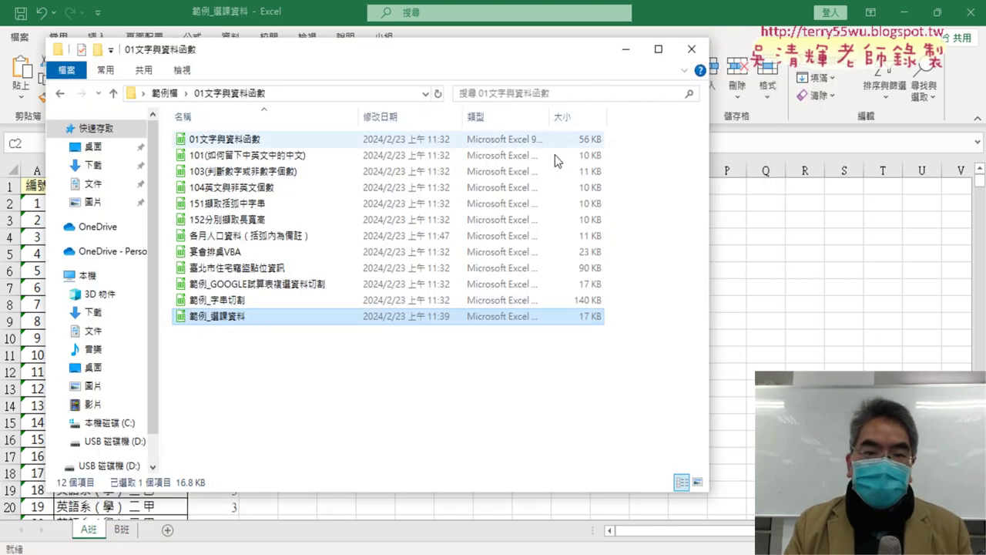
mouse_move(407, 56)
mouse_down()
mouse_move(587, 59)
mouse_move(655, 48)
mouse_up()
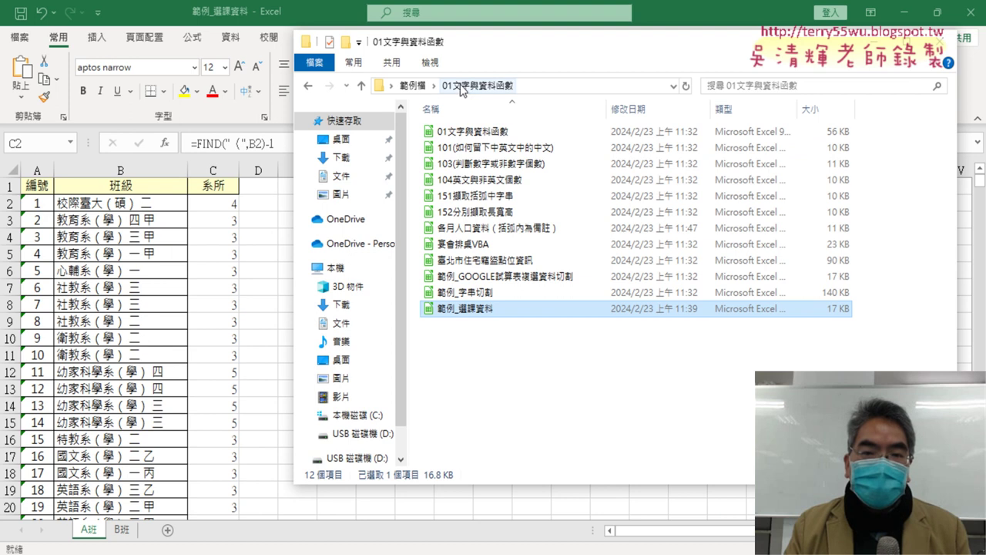